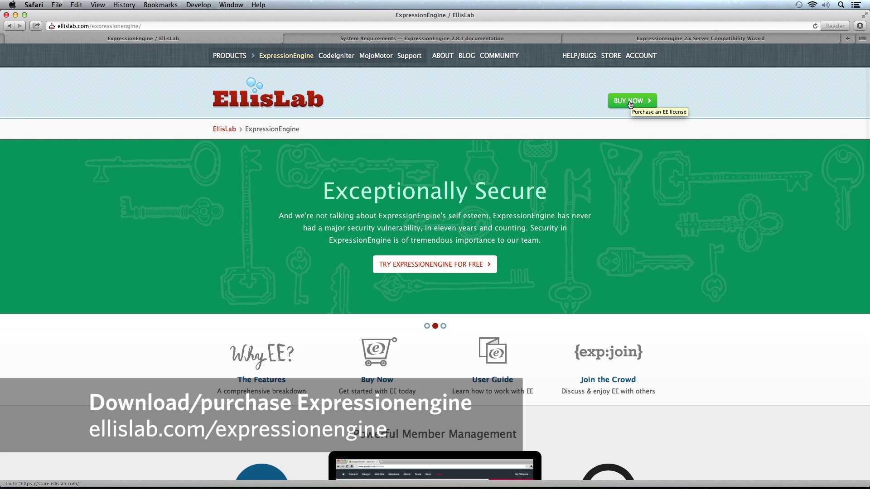
Browse the EllisLab store: ExpressionEngine 2.8.1 at $299, Discussion Forum $99, Multiple Site Manager $199
click(630, 104)
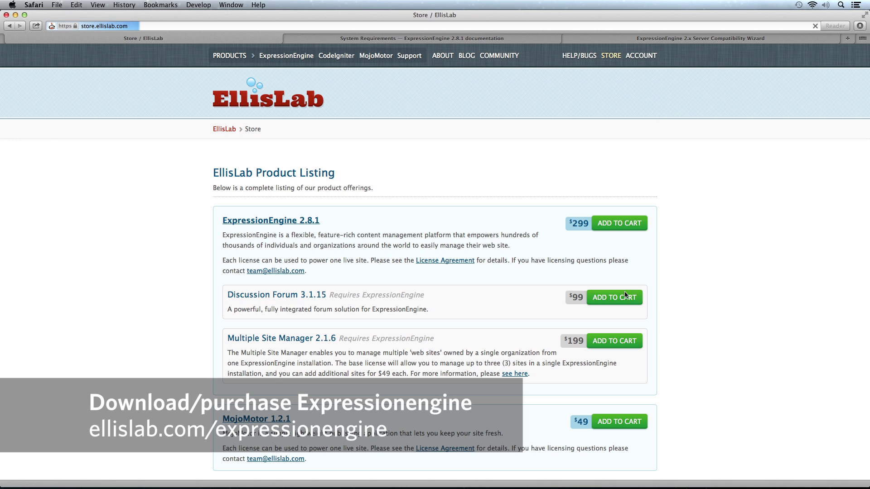
scroll(181, 263, down, 5)
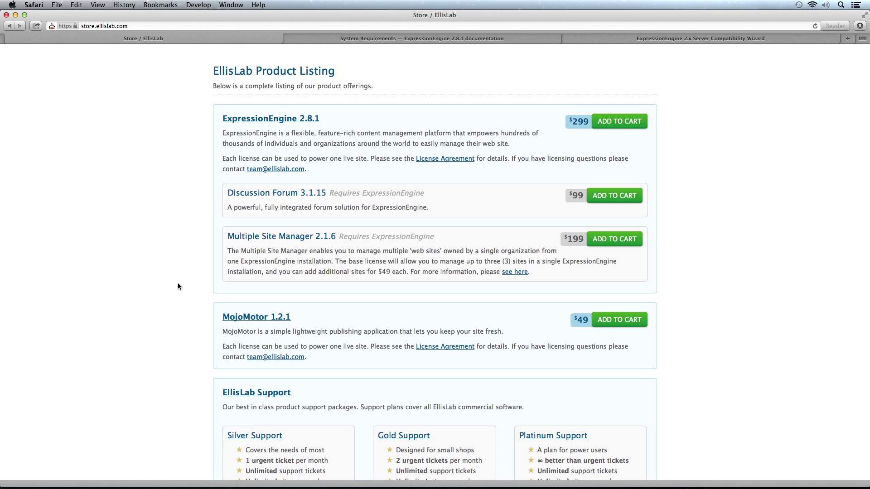
scroll(177, 285, down, 10)
scroll(185, 287, down, 2)
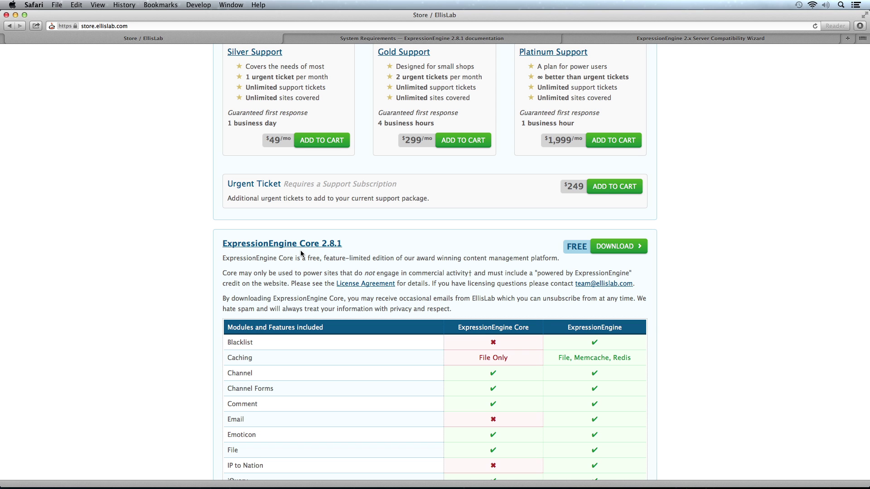
scroll(332, 327, down, 4)
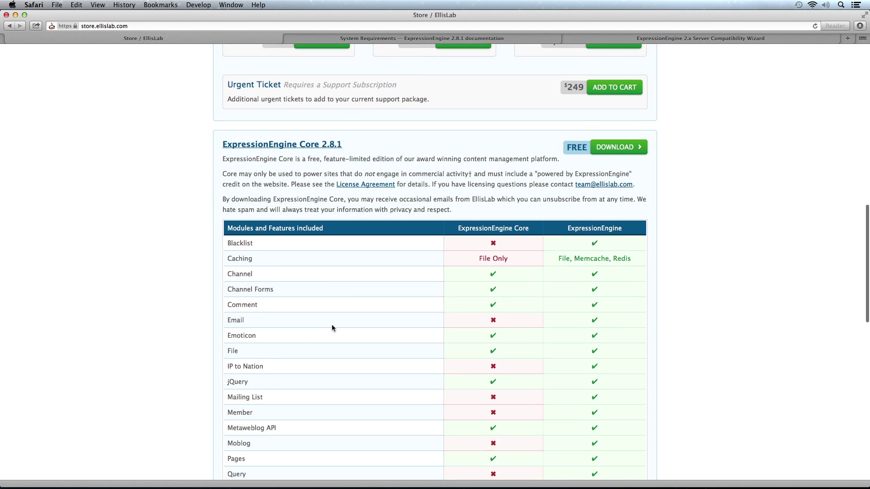
scroll(332, 327, up, 10)
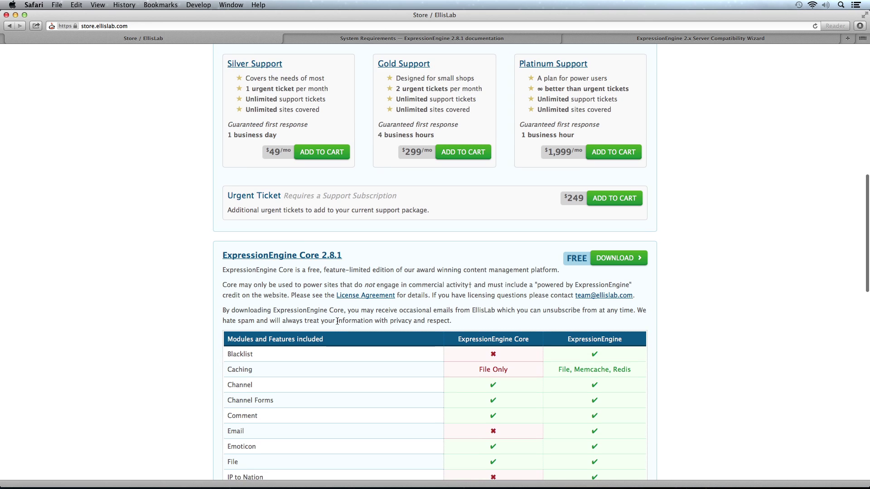
scroll(380, 288, up, 9)
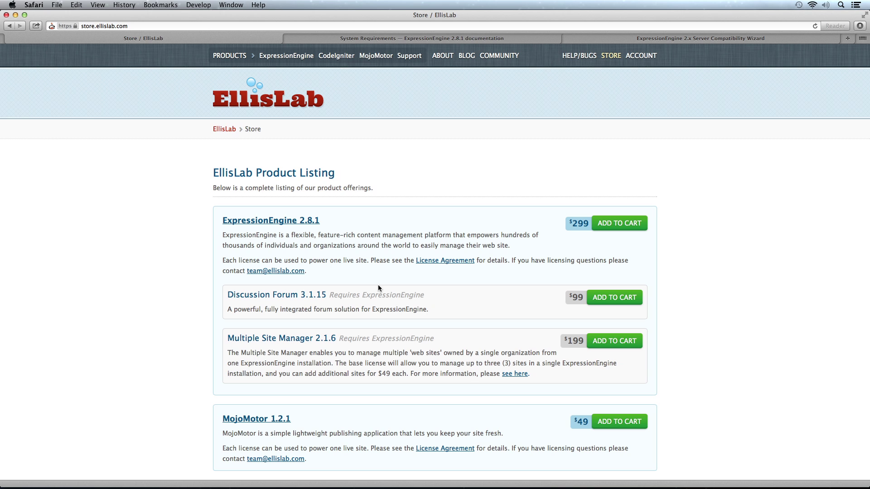
Switch to the System Requirements — ExpressionEngine 2.8.1 documentation tab
click(454, 39)
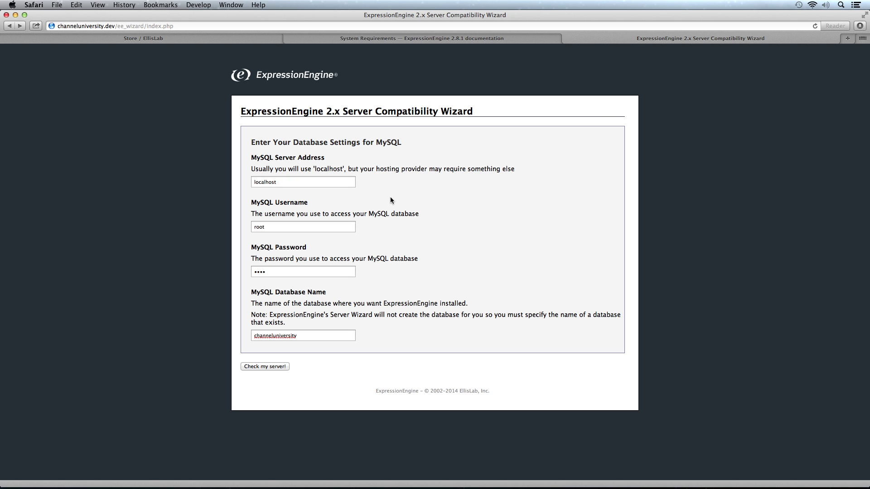
Verify the localhost, username, password and channeluniversity database values, then run Check my server!
double_click(271, 181)
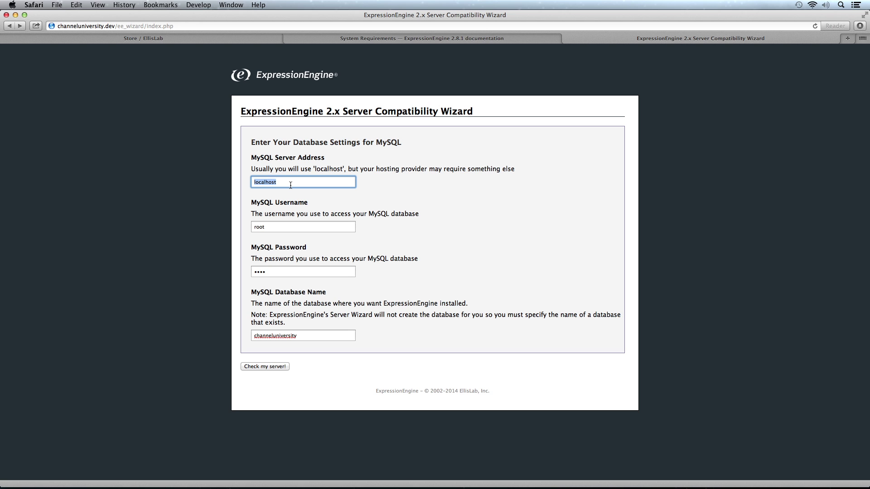
double_click(284, 226)
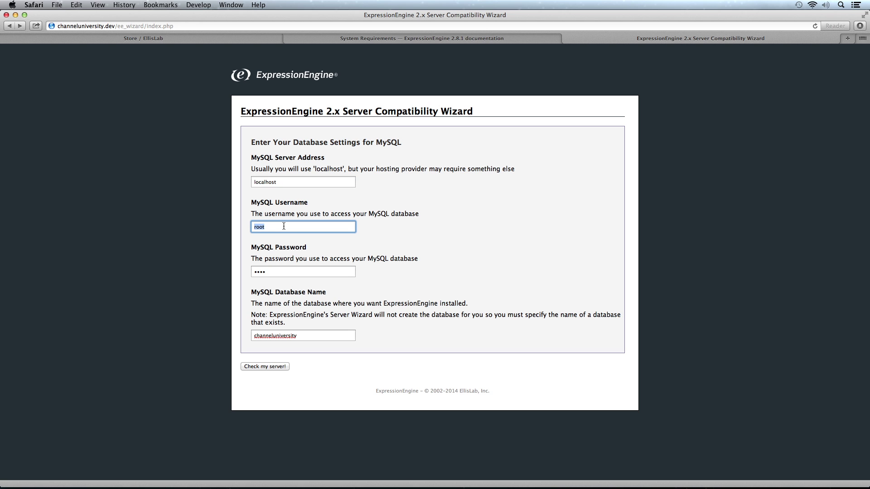
double_click(286, 271)
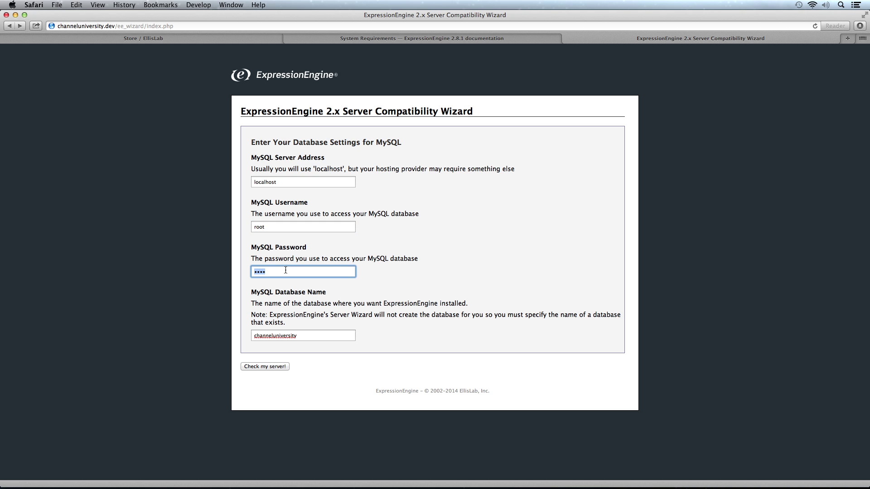
double_click(311, 333)
click(439, 303)
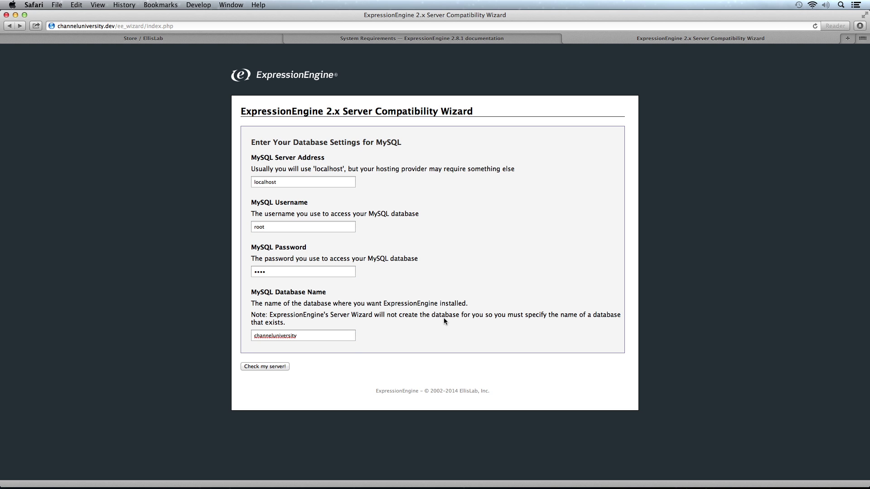
click(273, 367)
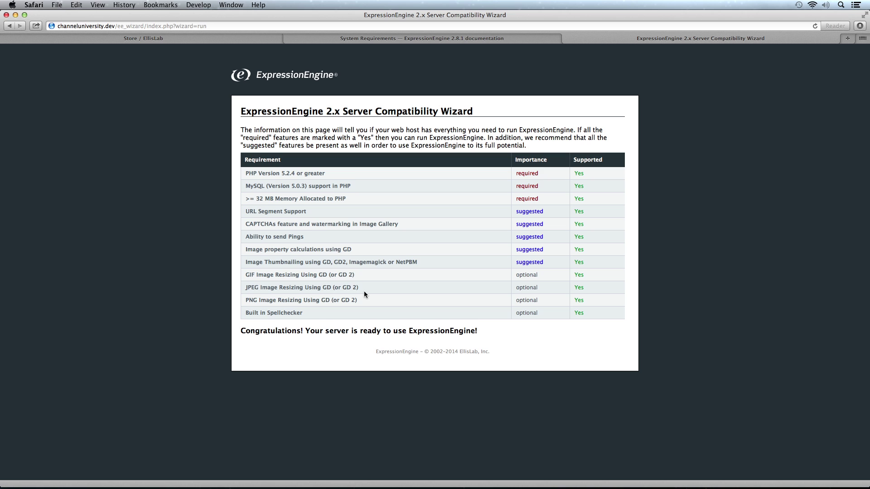
scroll(363, 291, up, 1)
scroll(550, 318, down, 1)
In Transmit, delete the remote ee_wizard folder and confirm the deletion
key(super+Tab)
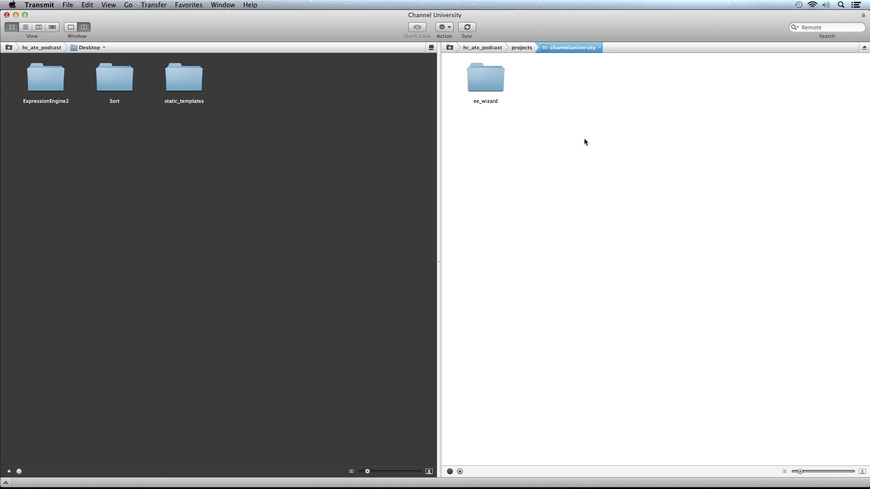
click(483, 73)
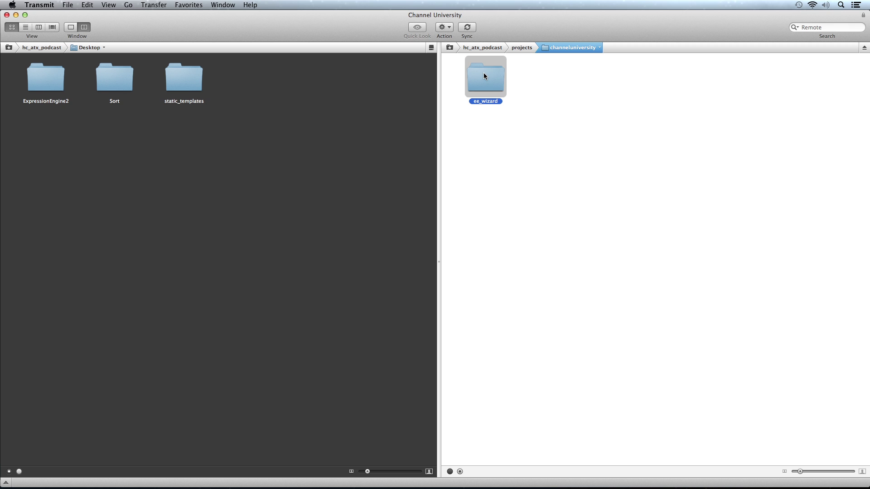
right_click(483, 73)
click(518, 135)
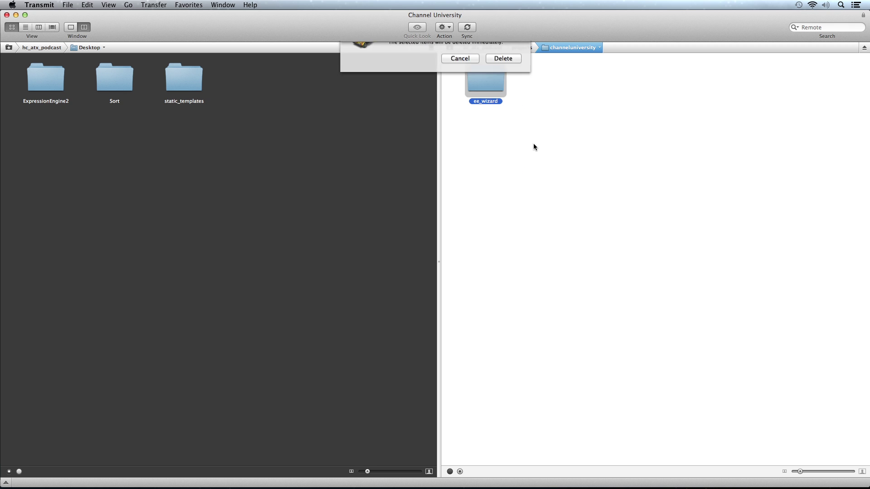
click(504, 90)
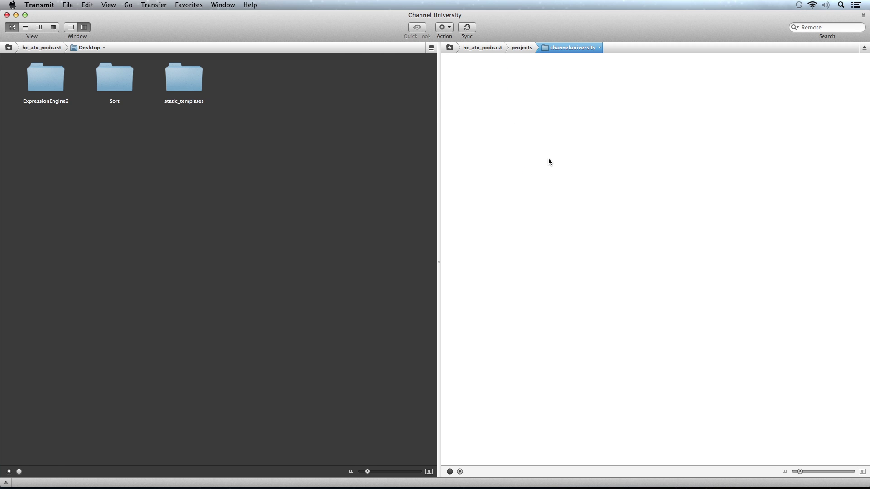
Open the local ExpressionEngine2 folder and point out admin.php, images, index.php, system and themes
click(41, 78)
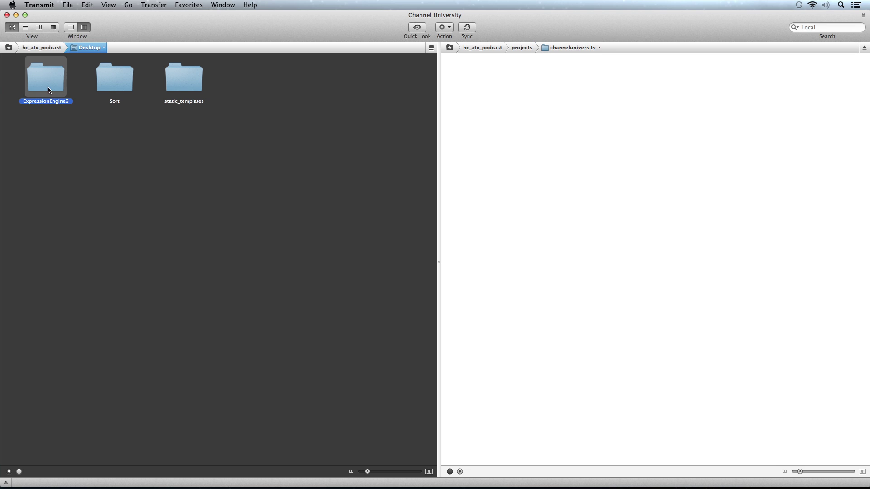
double_click(46, 80)
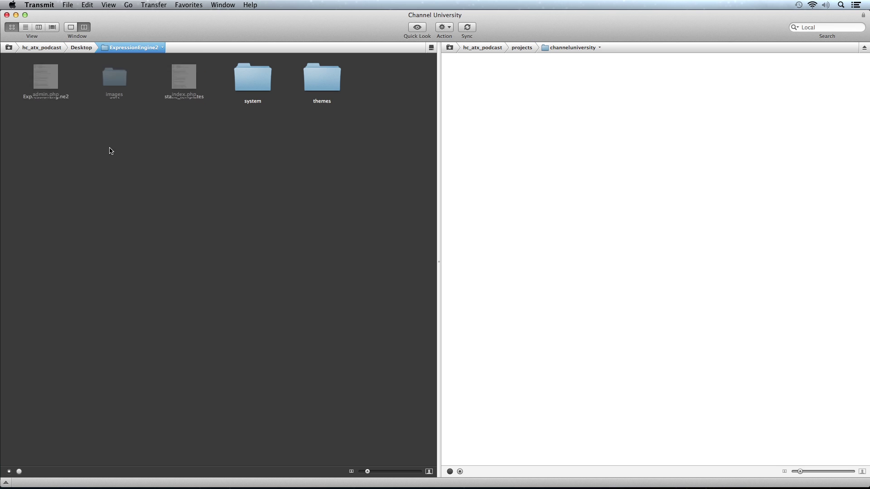
click(36, 76)
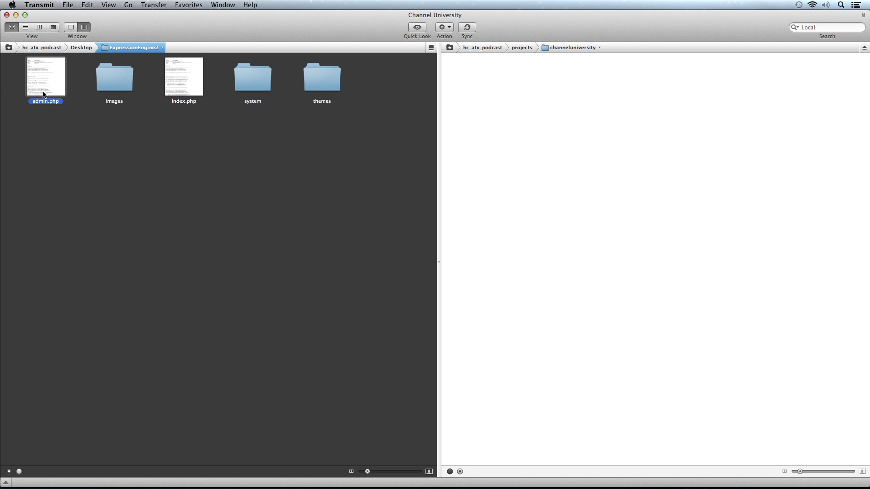
click(114, 90)
click(179, 87)
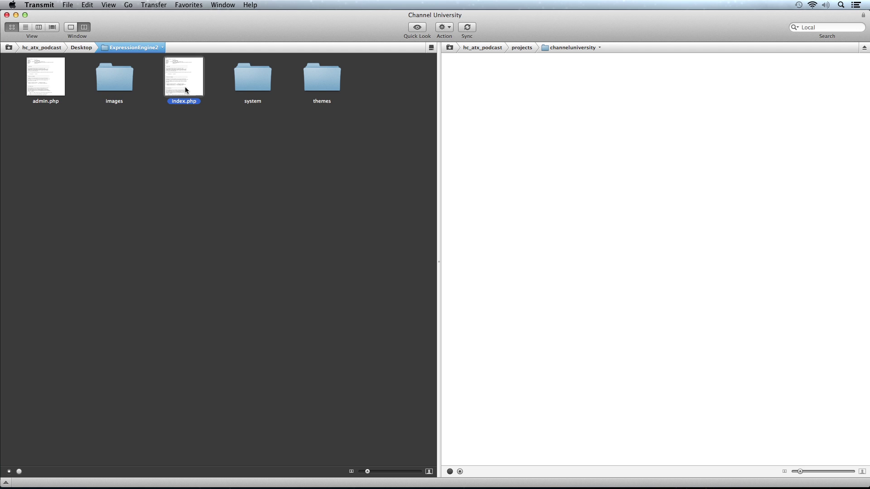
click(259, 82)
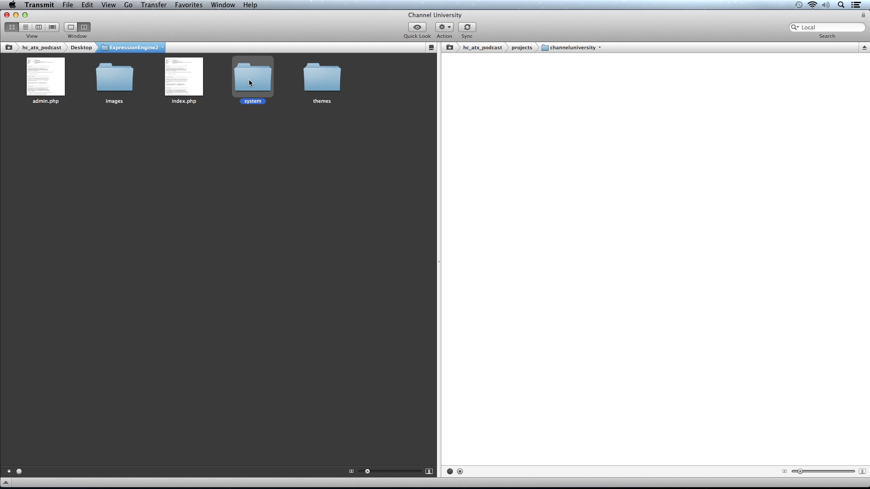
click(322, 74)
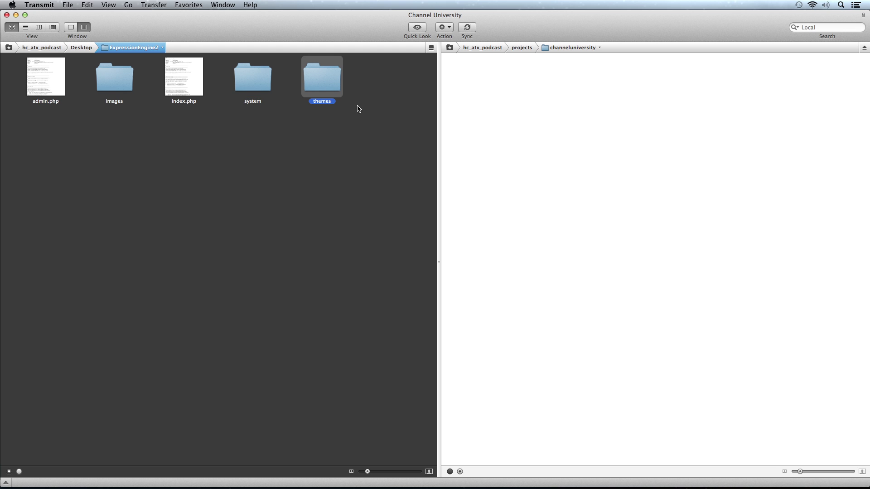
click(357, 85)
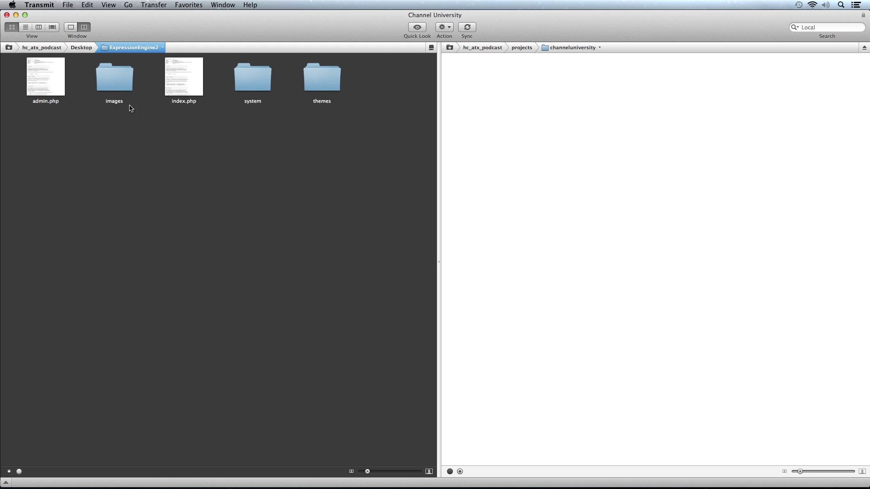
Select all five ExpressionEngine items locally and drag them into the remote channeluniversity folder
drag(20, 78, 337, 108)
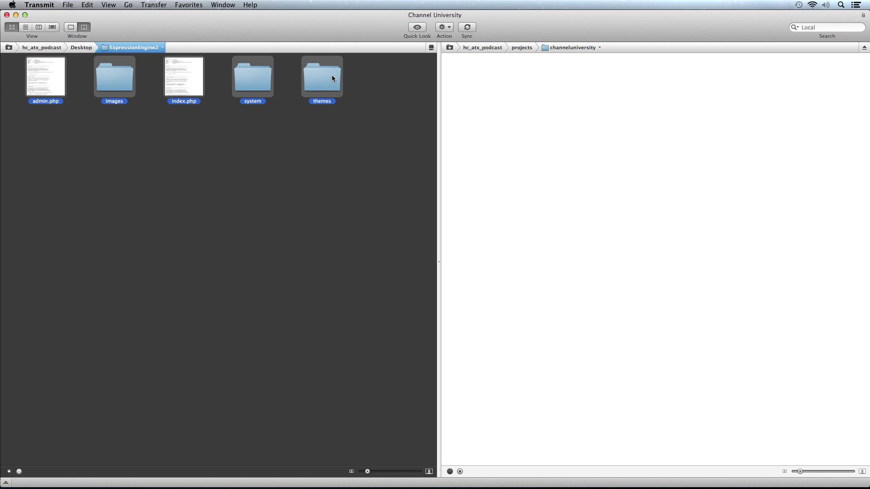
drag(335, 79, 570, 89)
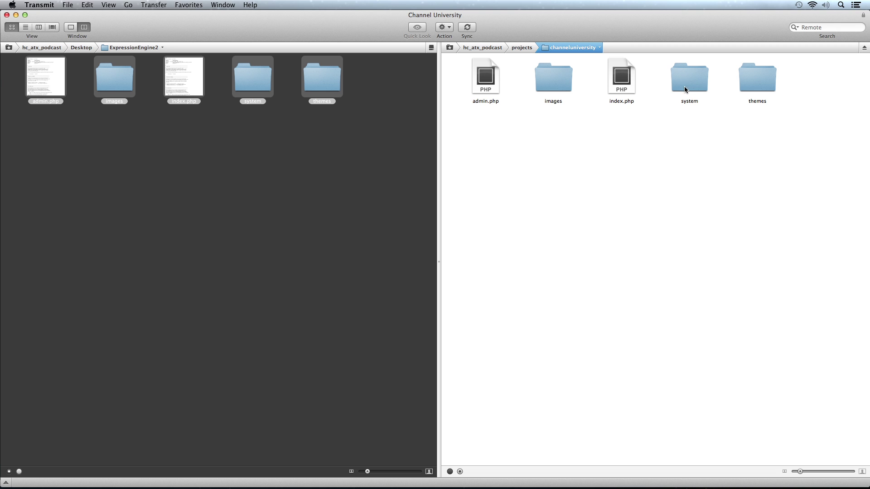
Open the remote system/expressionengine/config folder and set config.php's octal permissions to 666
double_click(687, 80)
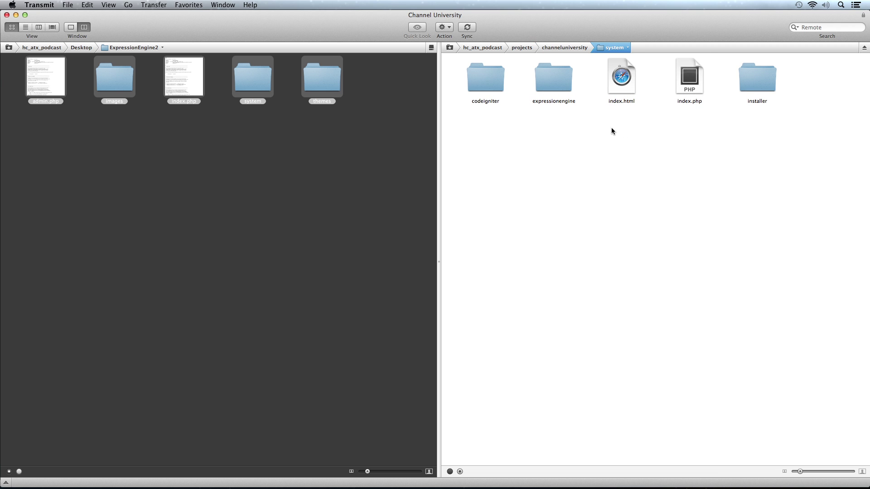
double_click(559, 83)
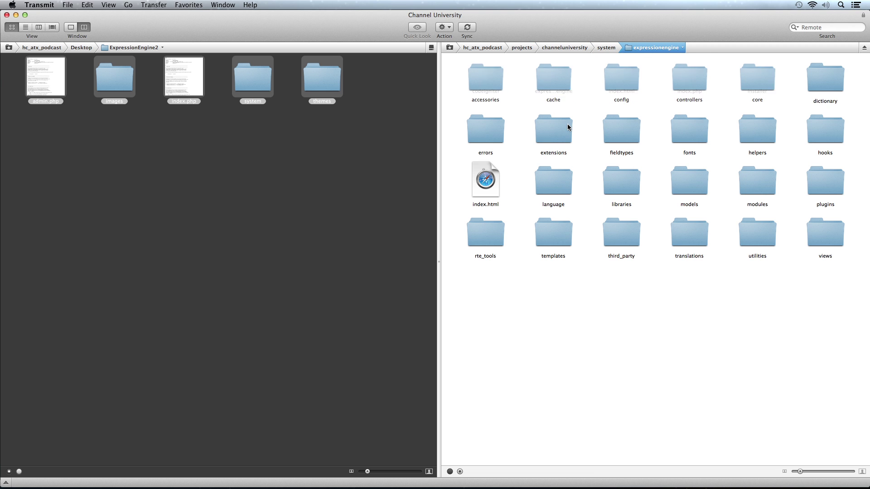
double_click(621, 74)
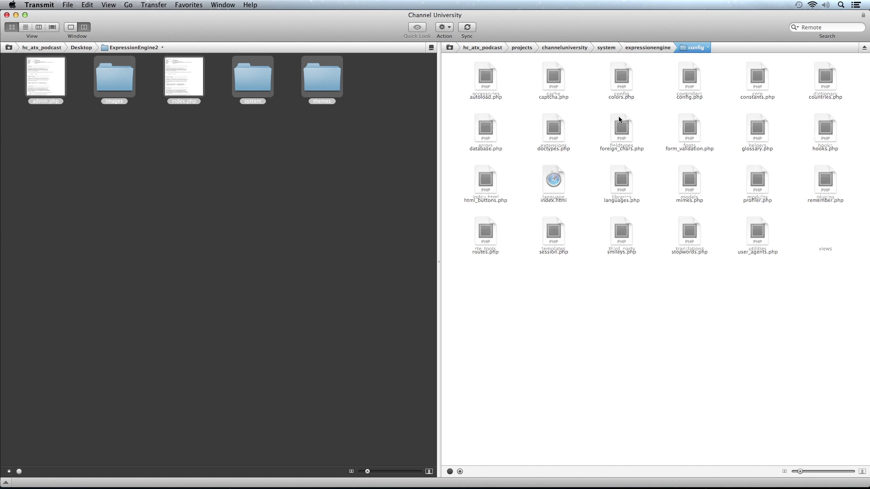
click(689, 82)
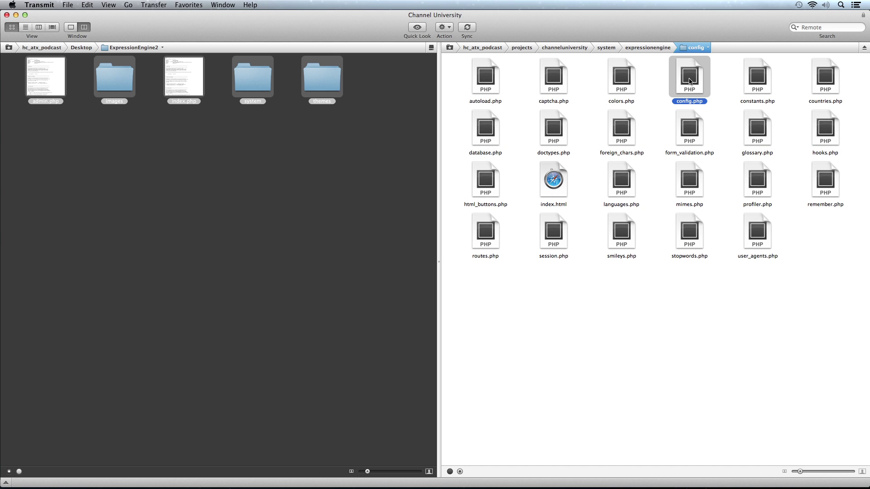
right_click(690, 82)
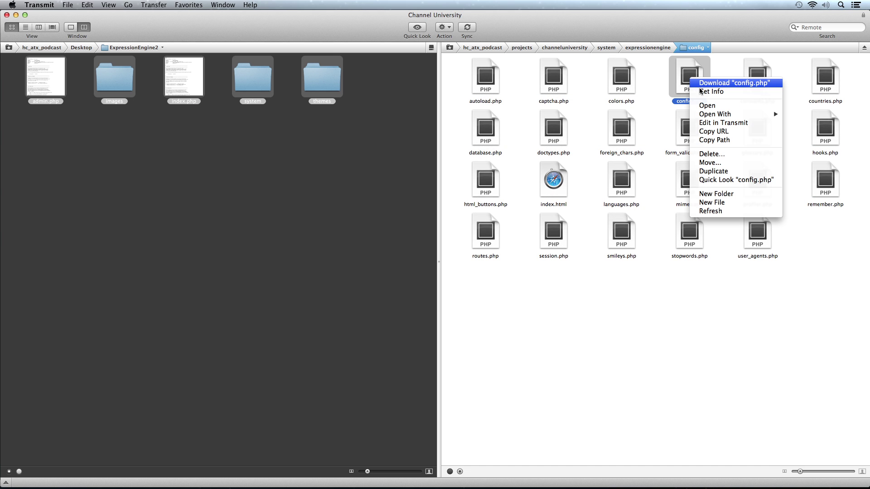
click(702, 91)
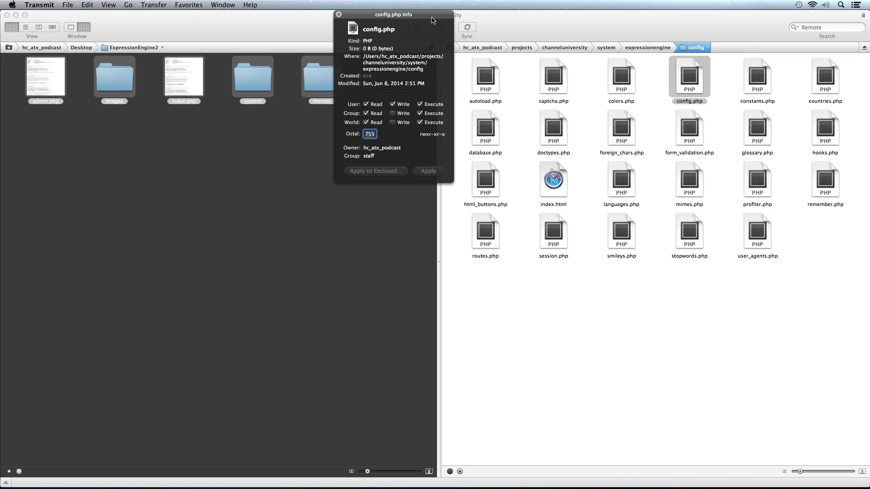
drag(433, 14, 614, 81)
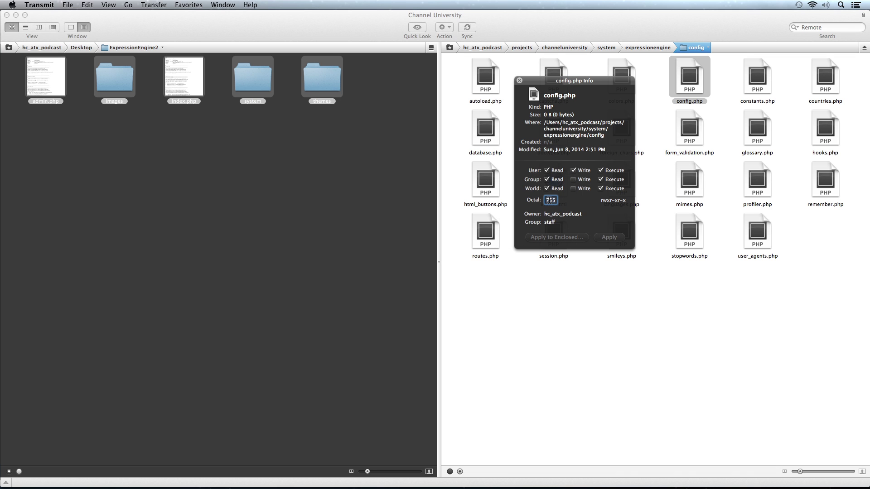
double_click(550, 200)
text(666)
click(519, 80)
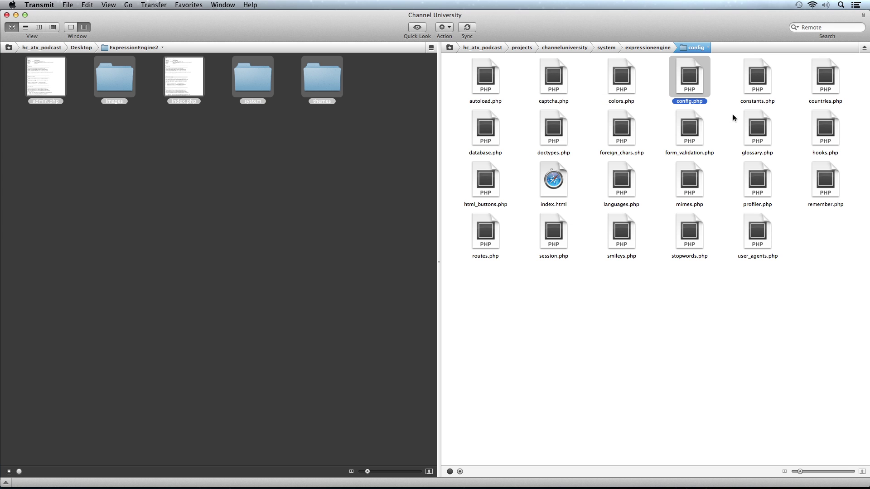
Apply 666 octal permissions to the remote database.php file
click(488, 127)
right_click(489, 127)
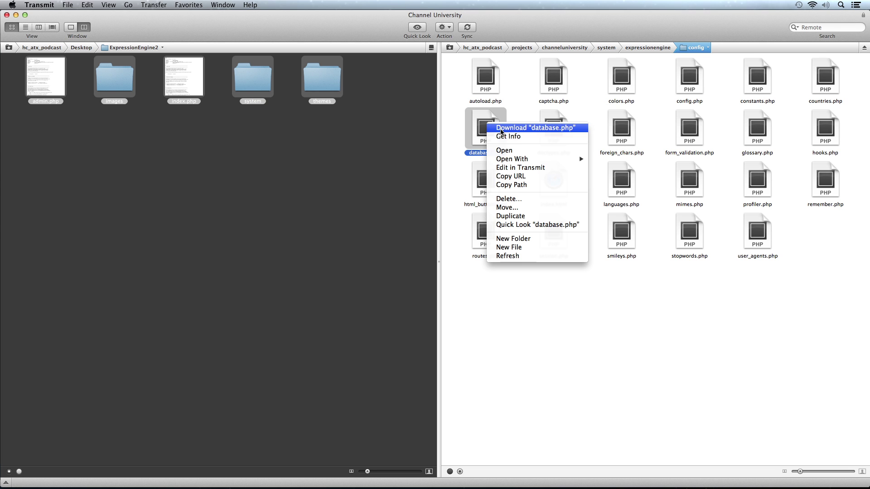
click(508, 136)
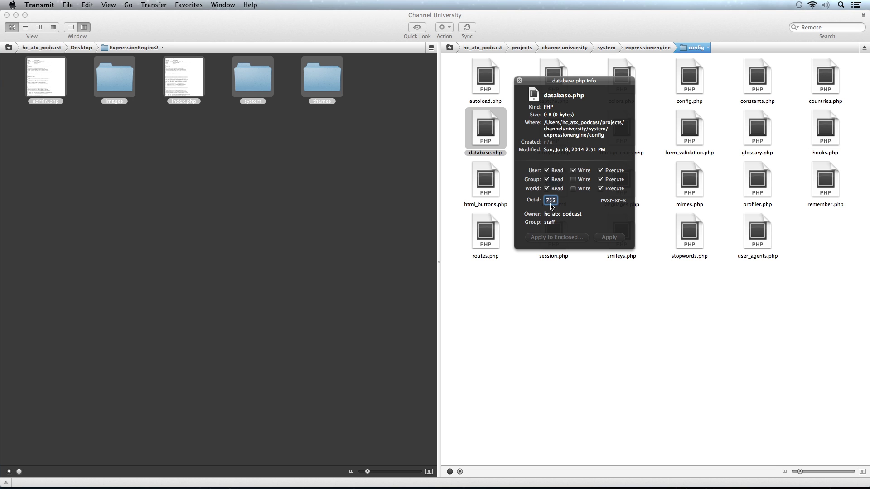
double_click(550, 200)
text(666)
click(607, 236)
click(519, 80)
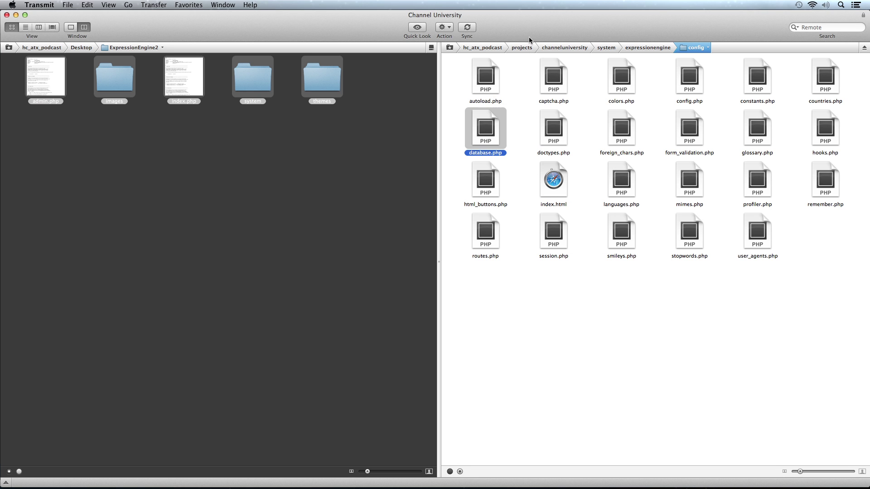
click(586, 142)
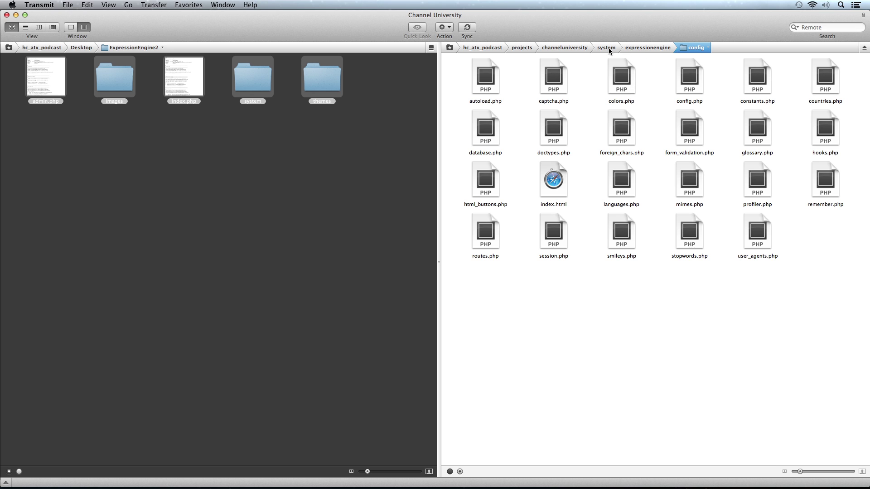
Set the remote system/expressionengine/cache folder and its enclosed items to 777
click(575, 47)
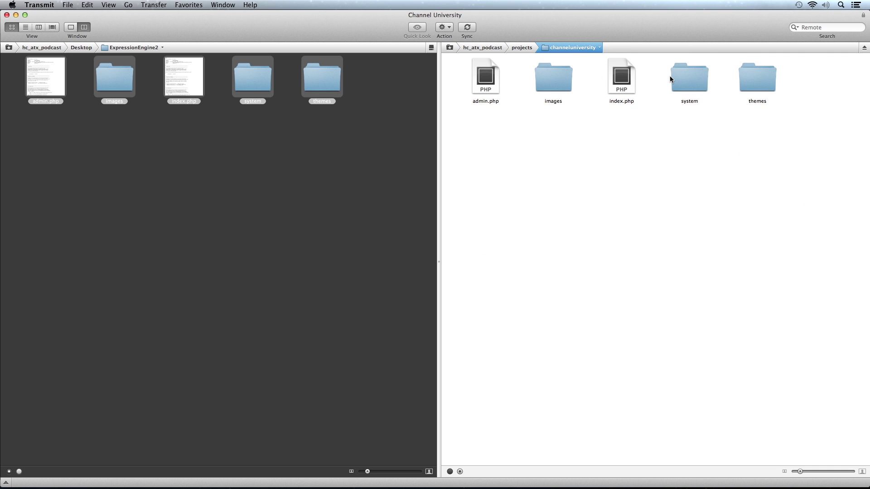
double_click(670, 78)
double_click(556, 80)
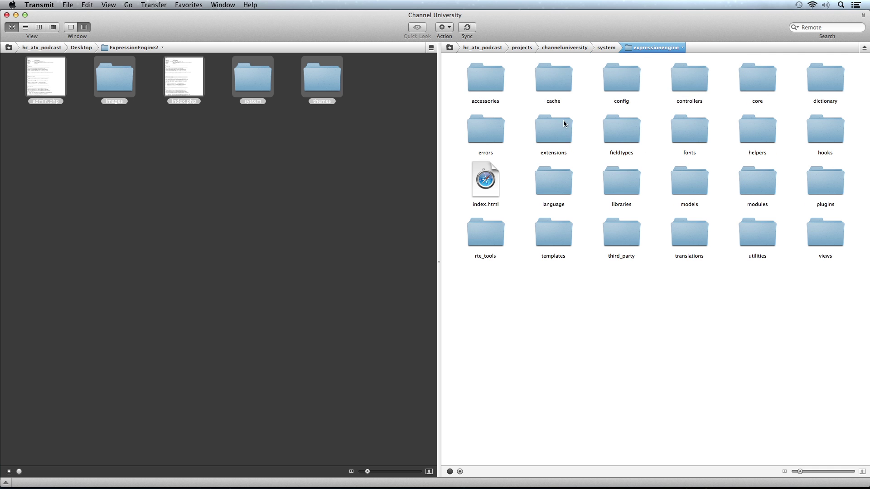
right_click(552, 78)
click(573, 88)
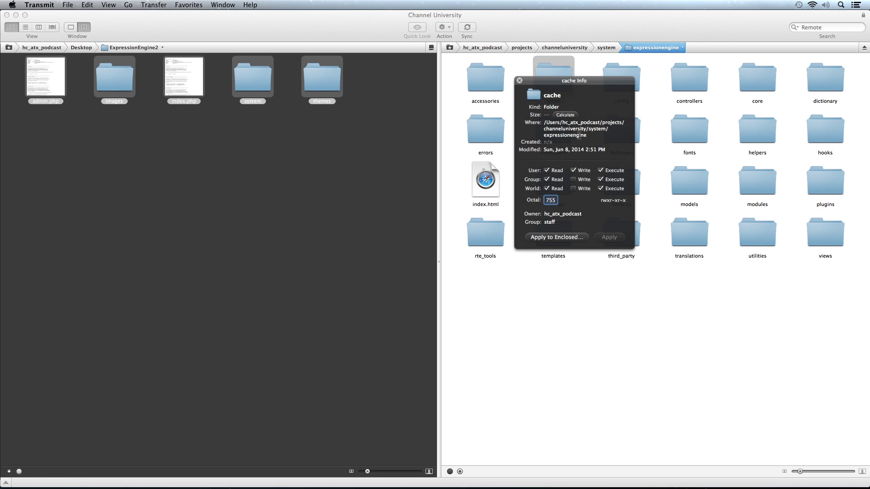
double_click(550, 200)
text(777)
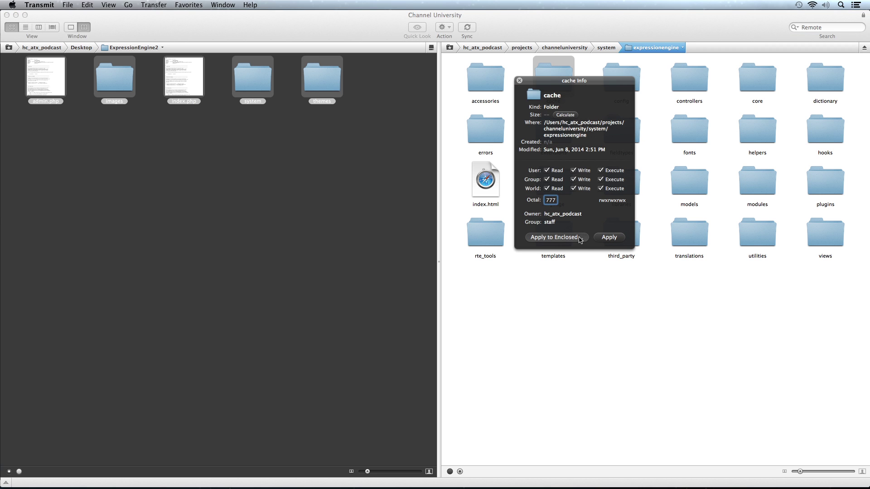
click(580, 238)
click(502, 172)
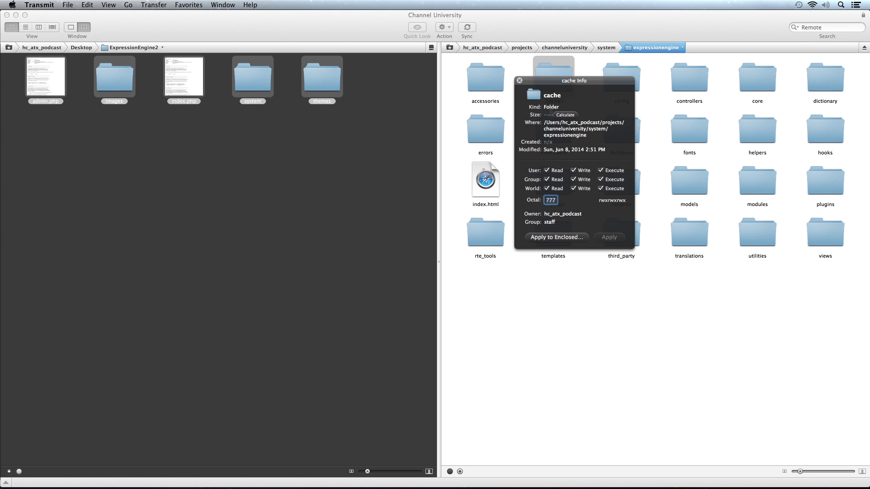
click(519, 81)
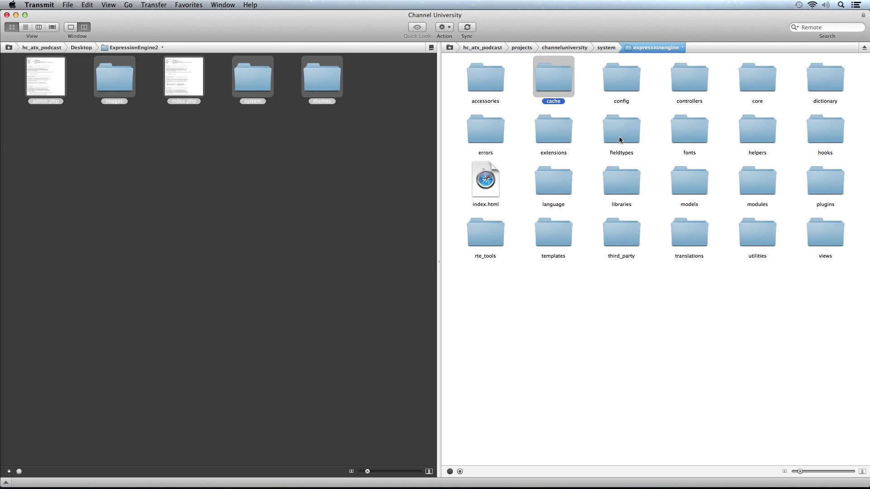
Navigate back up to the remote channeluniversity folder
click(605, 48)
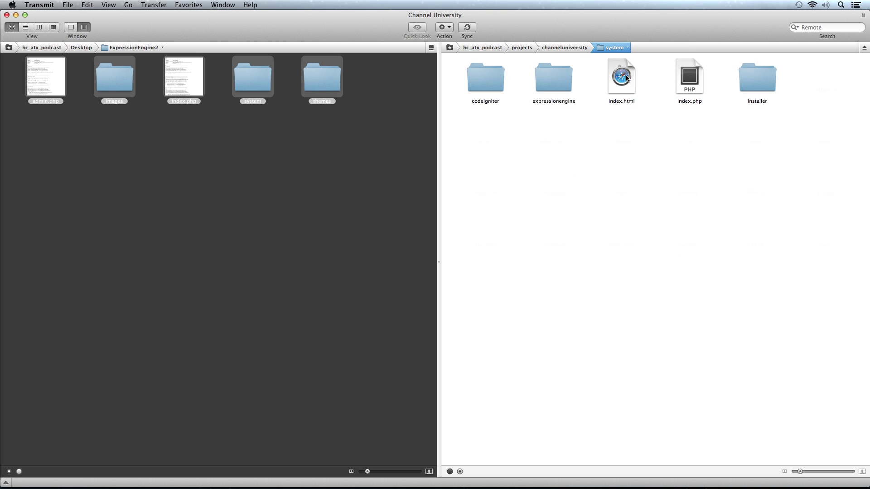
double_click(553, 75)
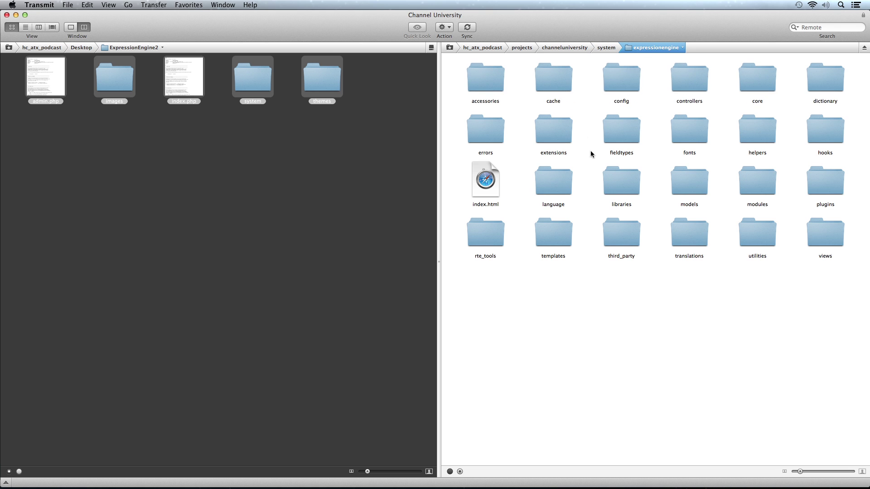
key(super+Up)
key(super+Up)
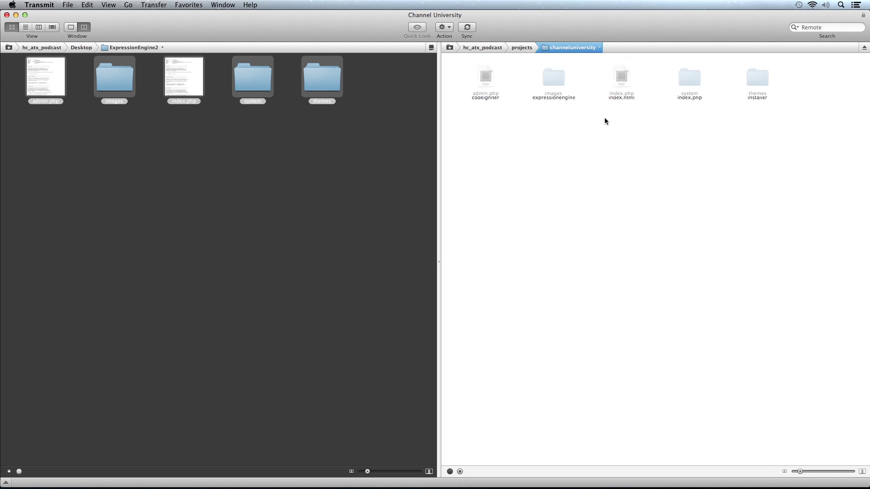
Open the remote images folder and set the avatars folder to 777
double_click(539, 78)
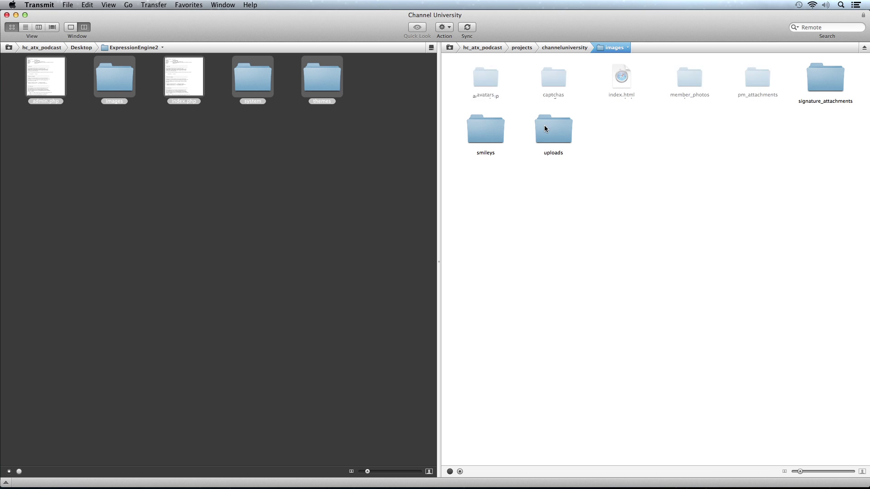
click(487, 73)
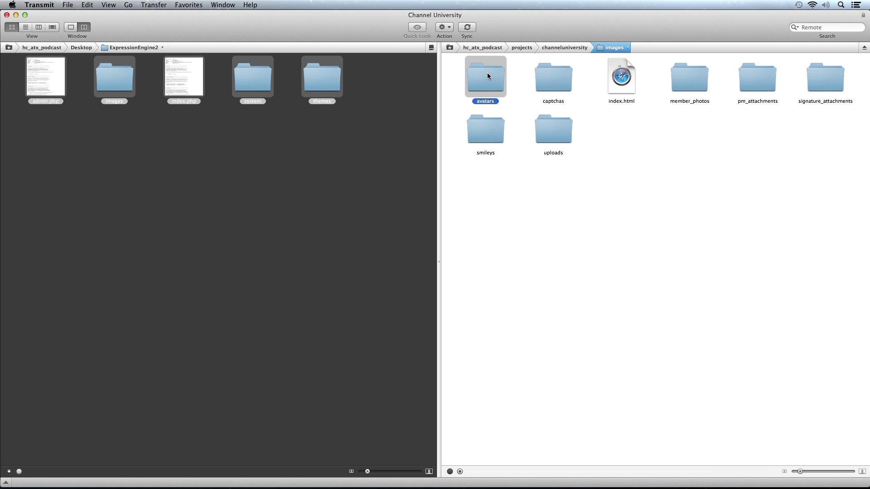
right_click(487, 73)
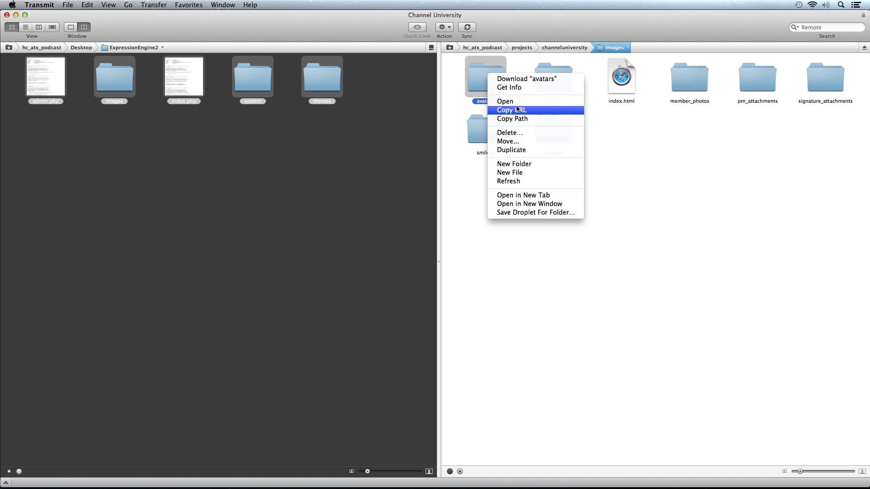
click(514, 88)
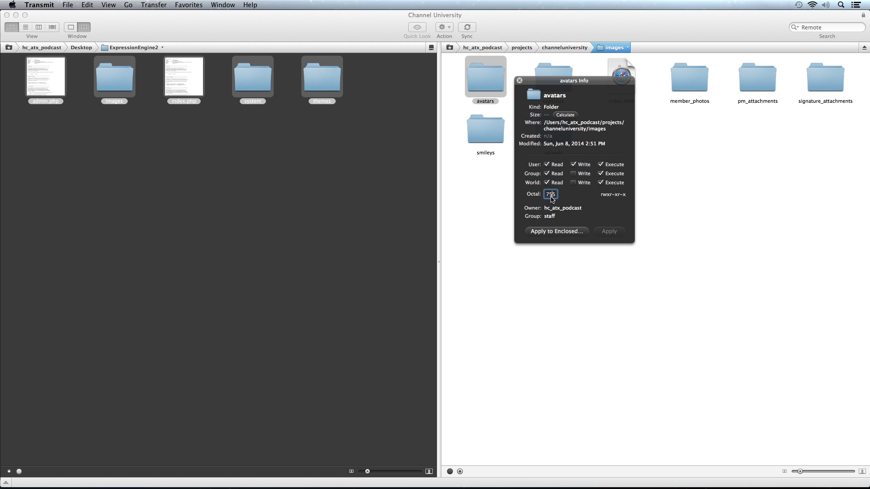
double_click(551, 194)
text(777)
key(Return)
click(520, 81)
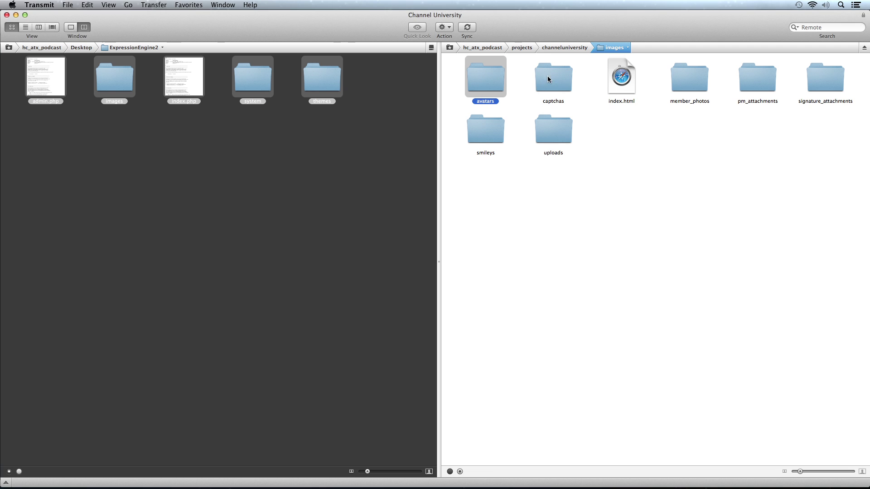
Apply 777 permissions to the captchas folder and its contents
click(688, 78)
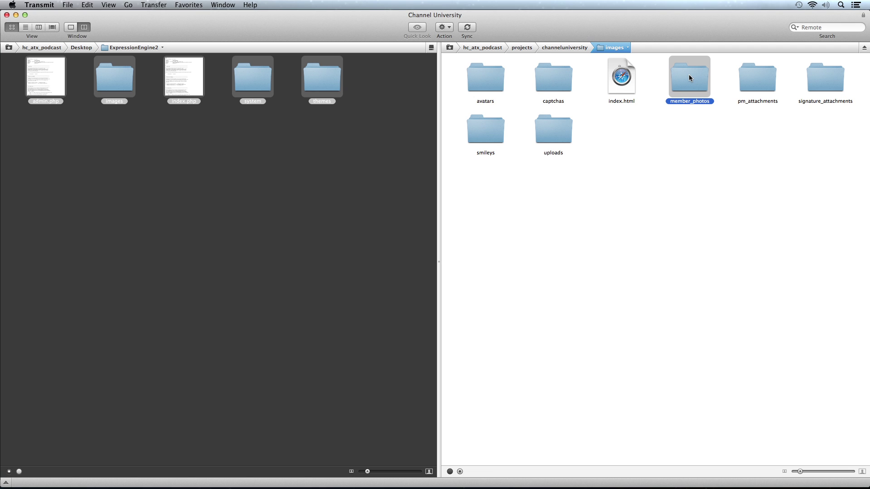
click(554, 80)
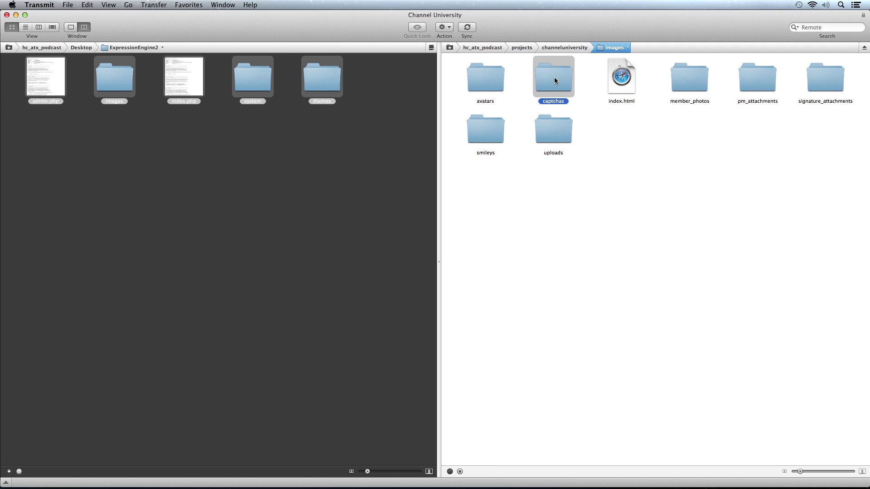
right_click(554, 79)
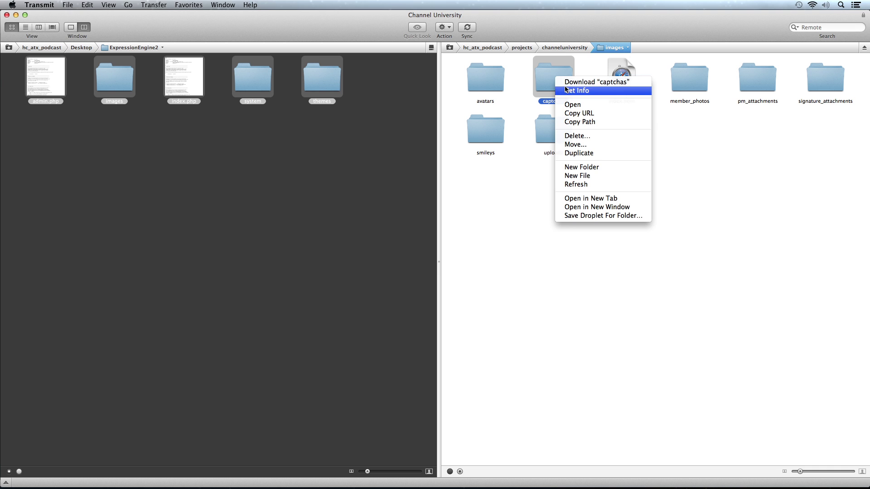
click(575, 89)
double_click(550, 195)
text(777)
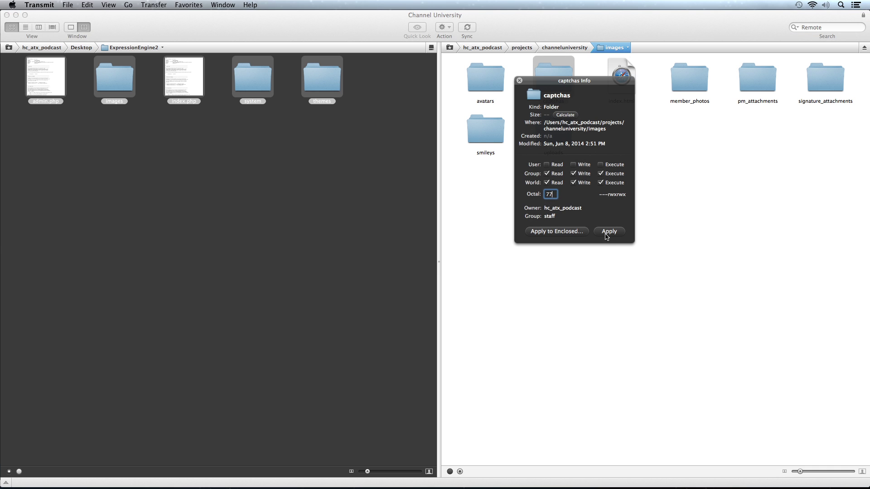
click(608, 231)
click(502, 171)
click(519, 81)
Apply 777 permissions to the member_photos folder and its contents
click(689, 78)
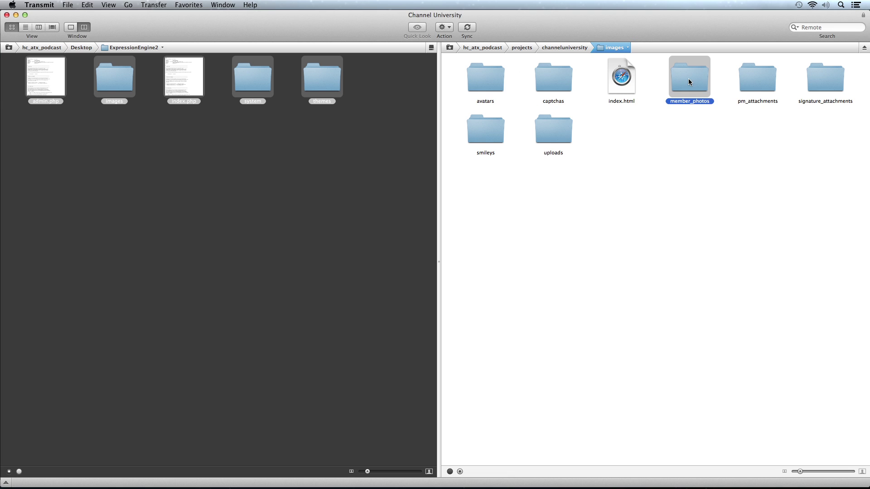
right_click(689, 78)
click(701, 92)
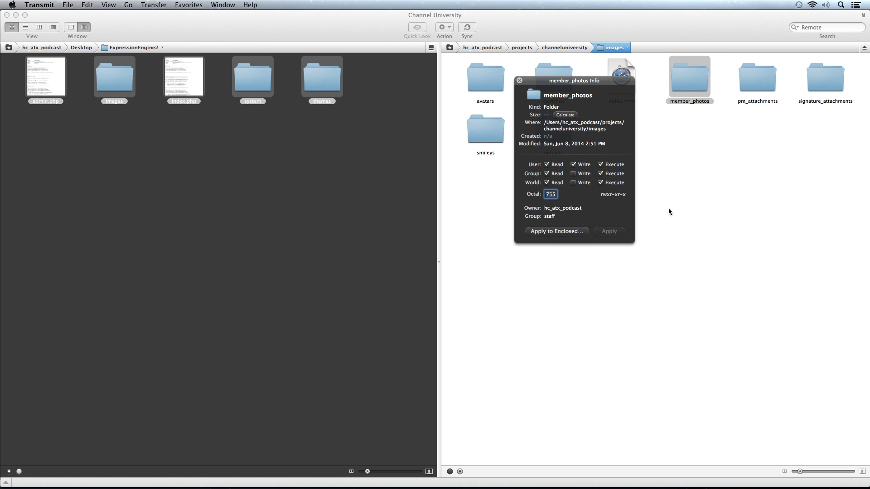
click(549, 194)
text(777)
click(581, 232)
click(502, 171)
click(761, 79)
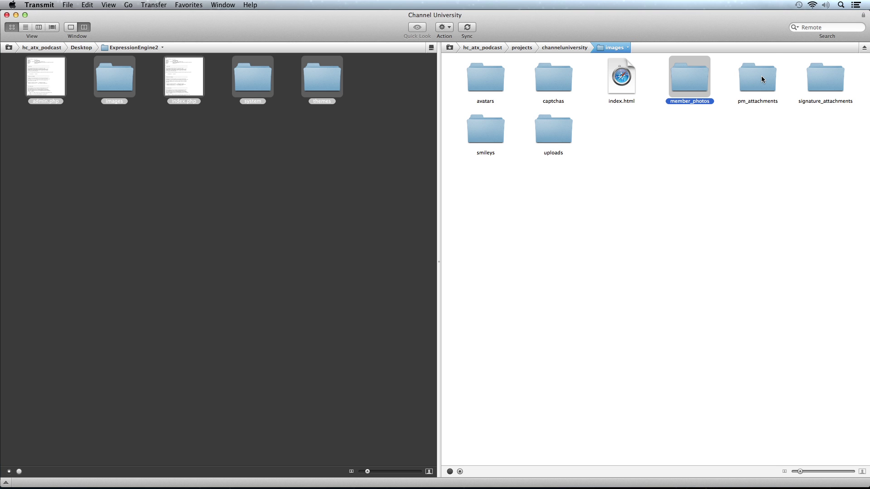
Apply 777 permissions to the pm_attachments folder and its contents
click(761, 79)
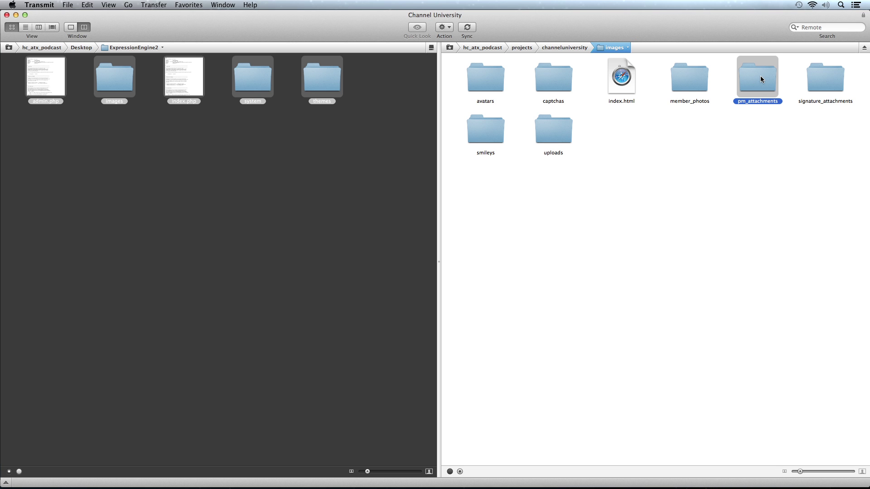
right_click(760, 79)
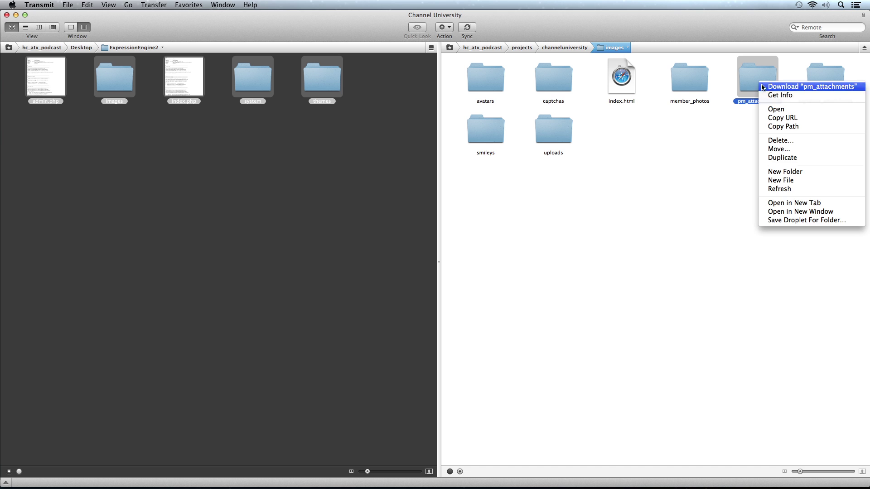
click(770, 93)
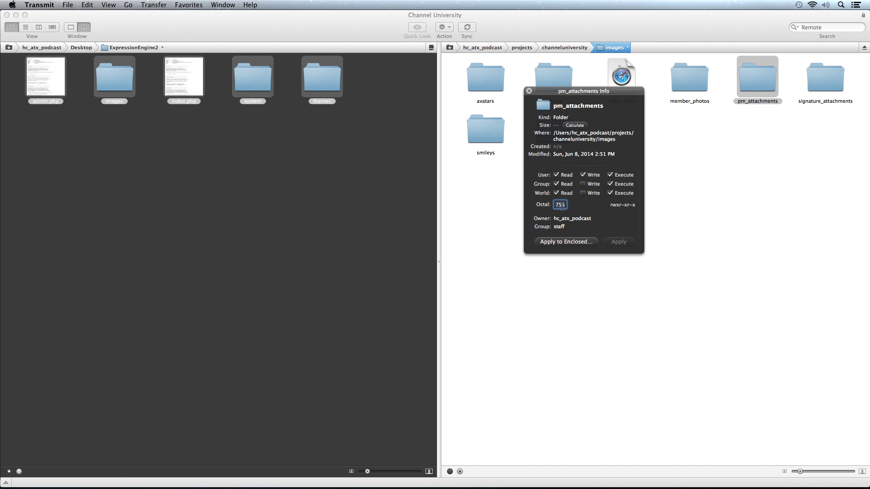
text(777)
click(566, 241)
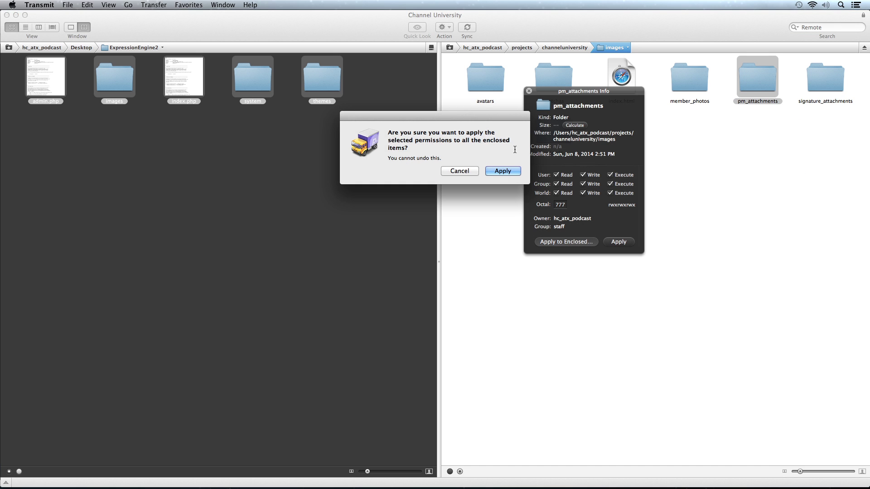
click(504, 169)
click(770, 83)
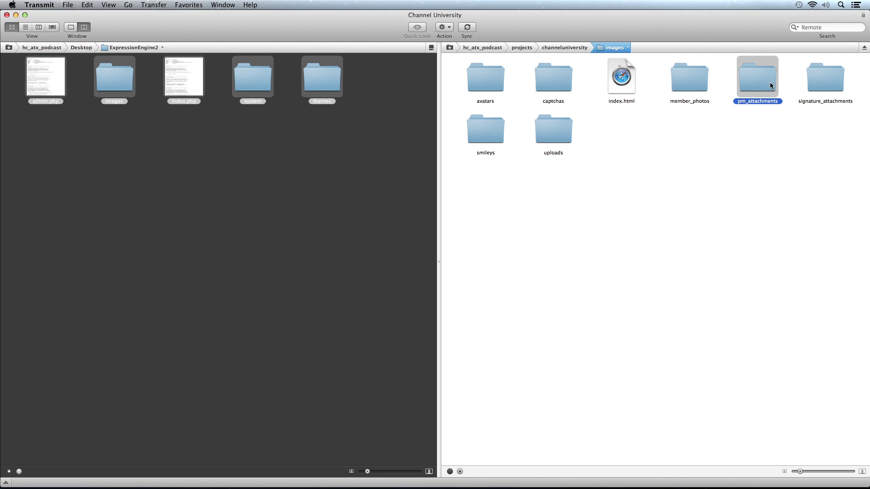
Apply 777 permissions to the signature_attachments folder and its contents
click(822, 74)
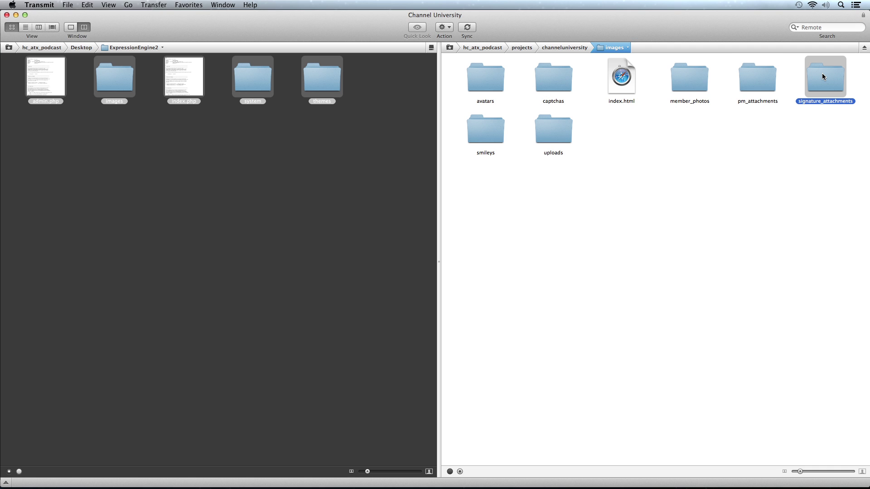
key(super+i)
text(7)
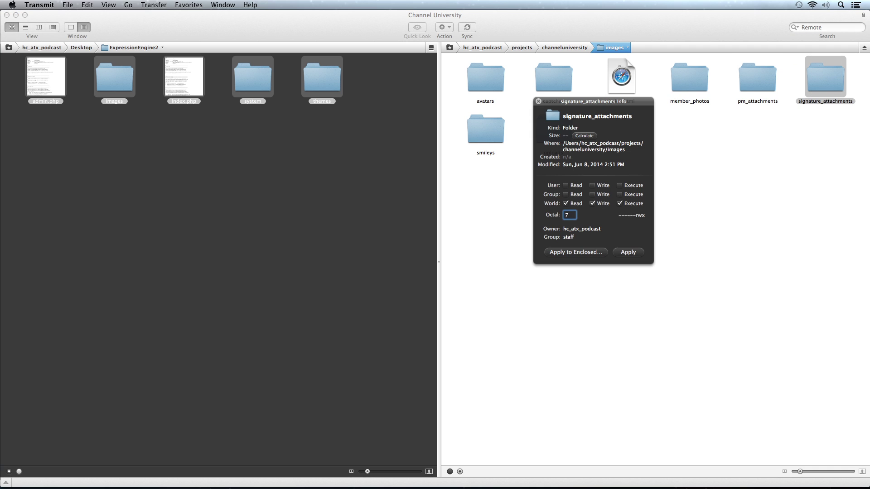
text(77)
click(583, 252)
key(Return)
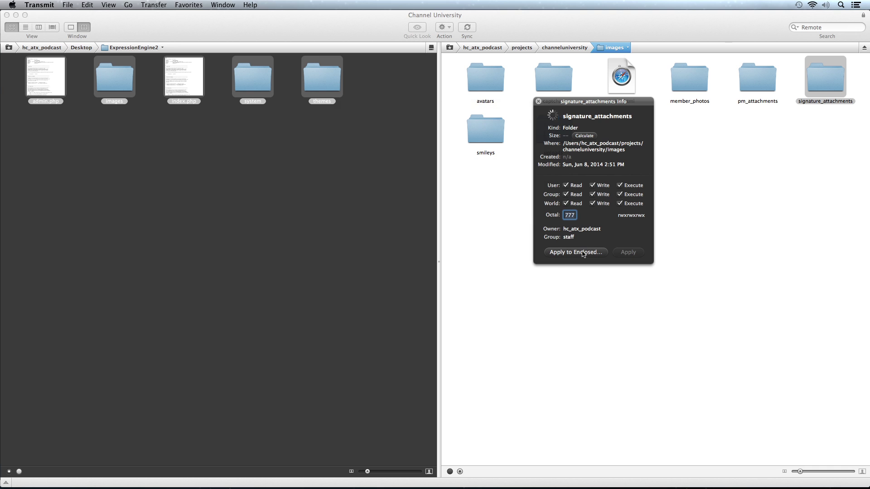
click(539, 101)
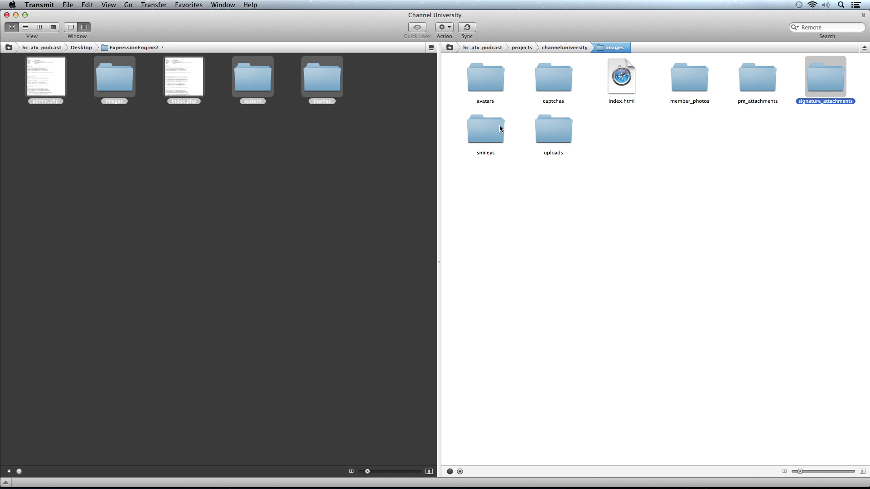
Apply 777 permissions to the uploads folder and its contents
click(588, 227)
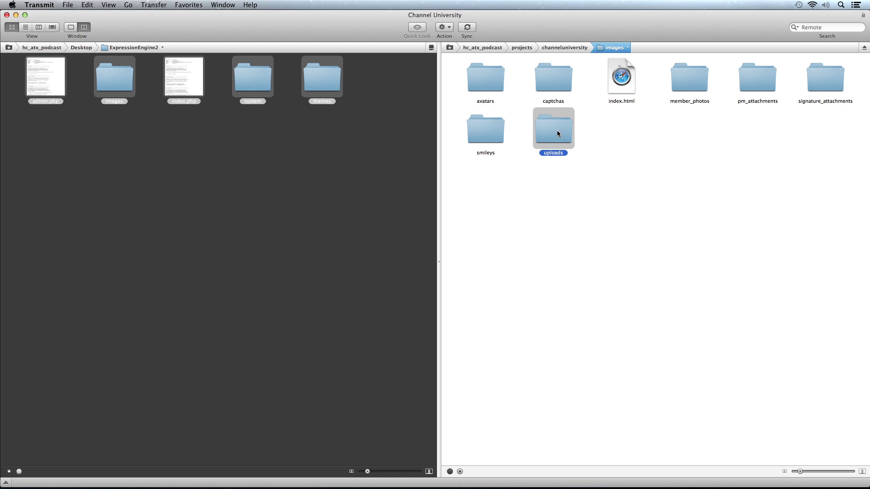
key(super+i)
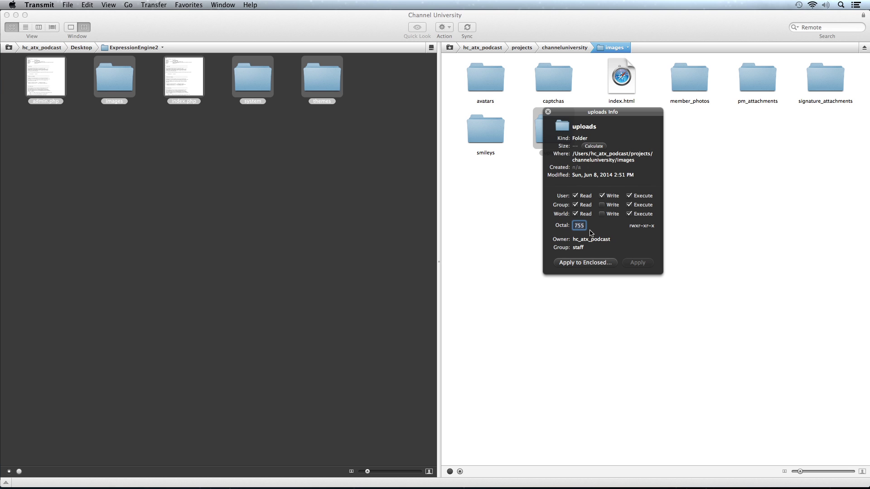
double_click(579, 226)
text(777)
click(585, 263)
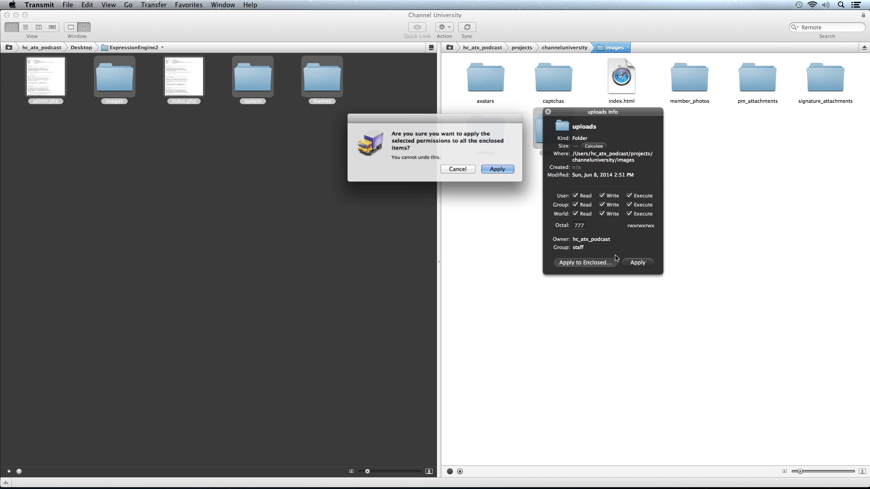
click(519, 167)
click(547, 112)
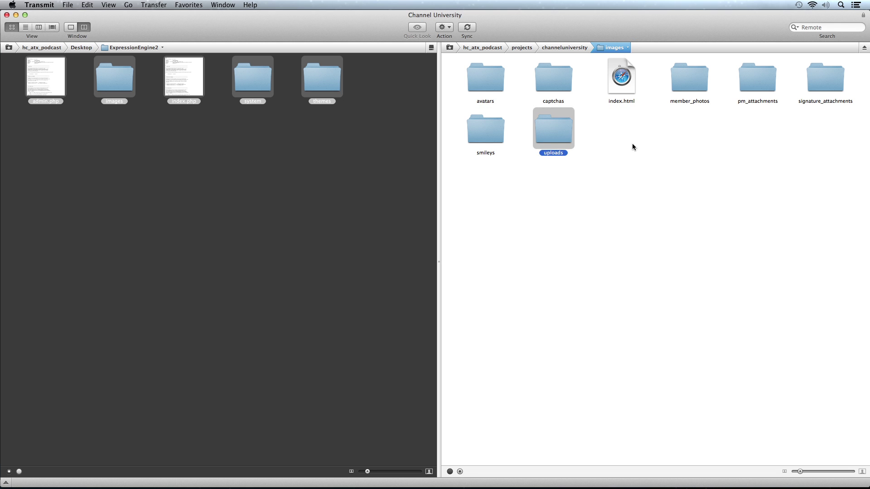
Point Safari at channeluniversity.dev/admin.php to load the ExpressionEngine 2.8.1 wizard
click(634, 144)
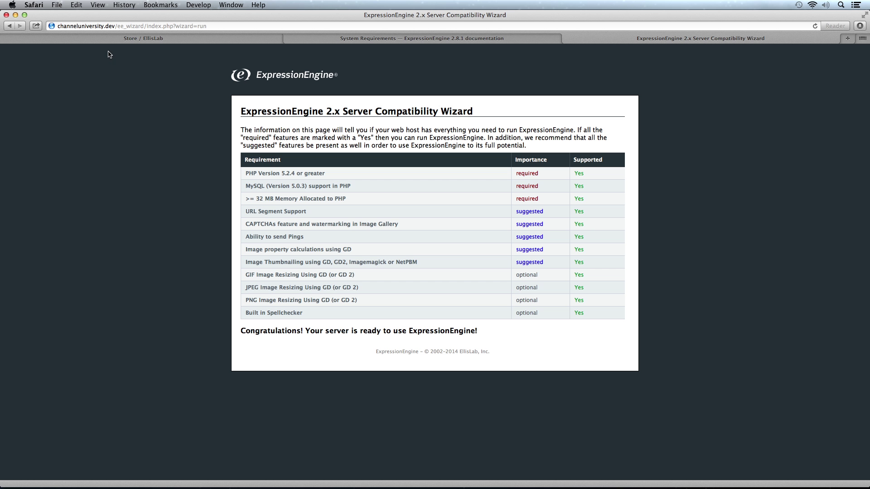
drag(117, 26, 221, 34)
key(BackSpace)
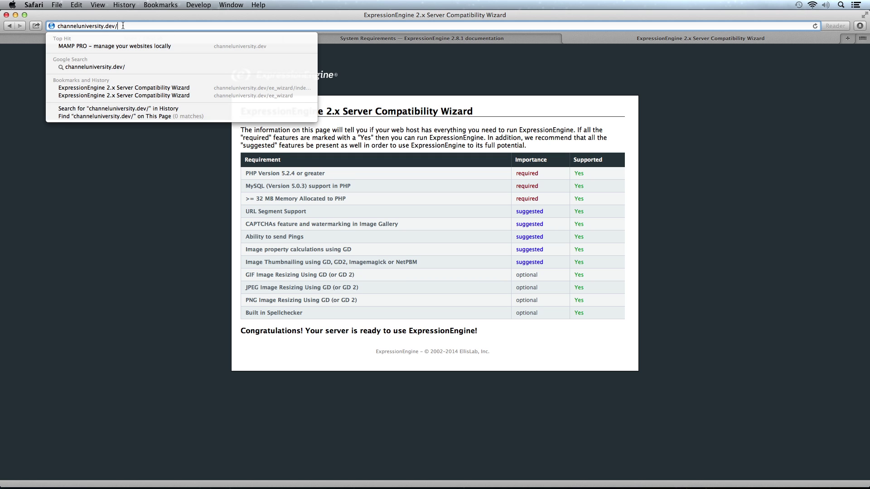
text(adni)
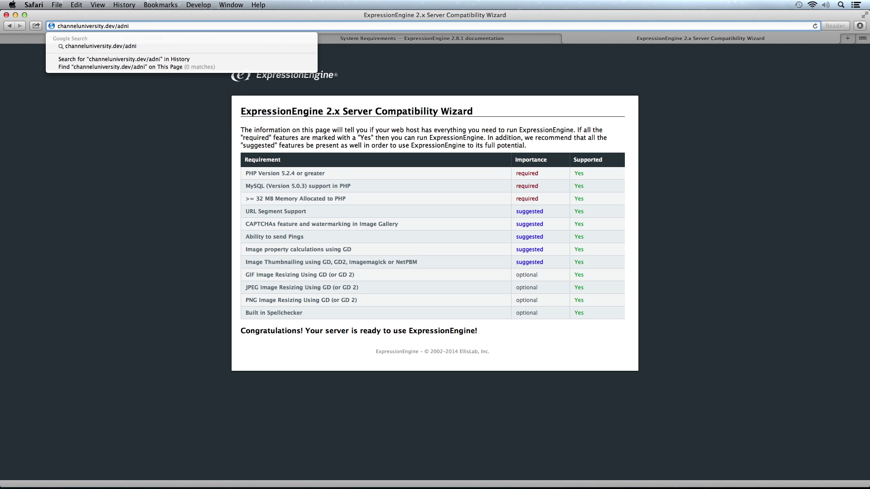
key(BackSpace)
key(BackSpace)
text(min.php)
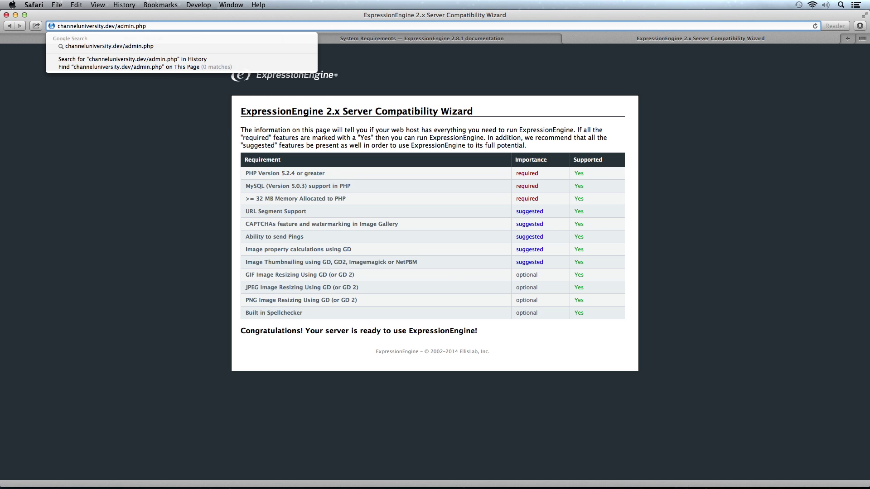
key(Return)
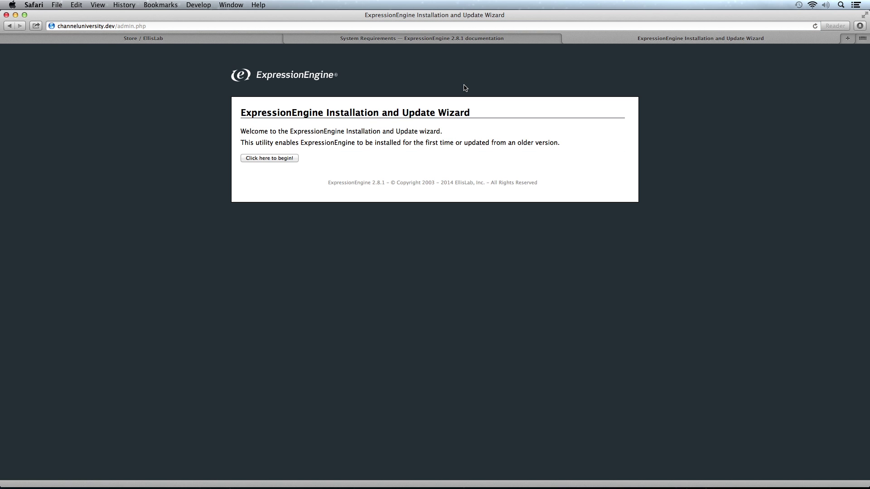
Start the wizard and choose to install a brand new copy of ExpressionEngine
click(285, 158)
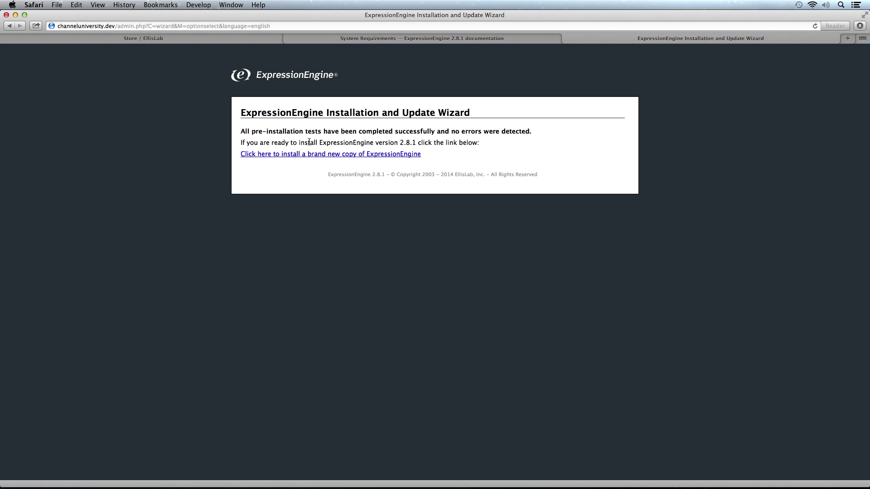
click(327, 158)
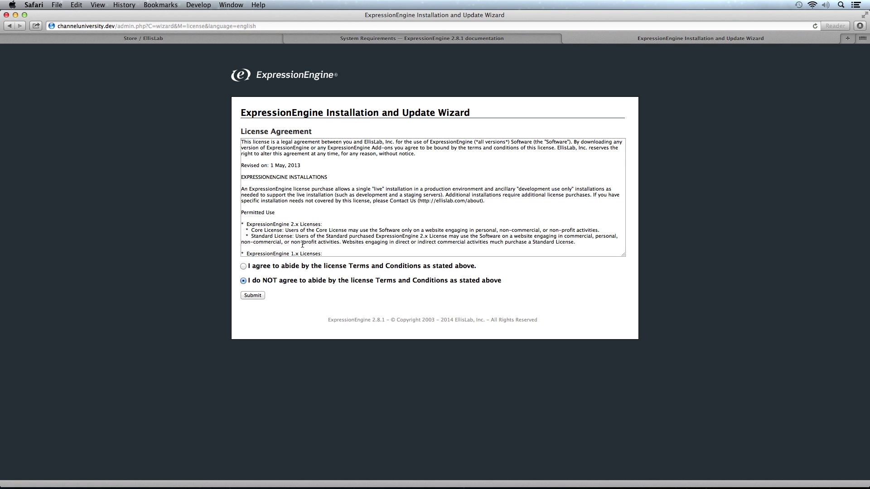
Agree to the ExpressionEngine license terms and continue to the settings form
click(243, 267)
click(253, 296)
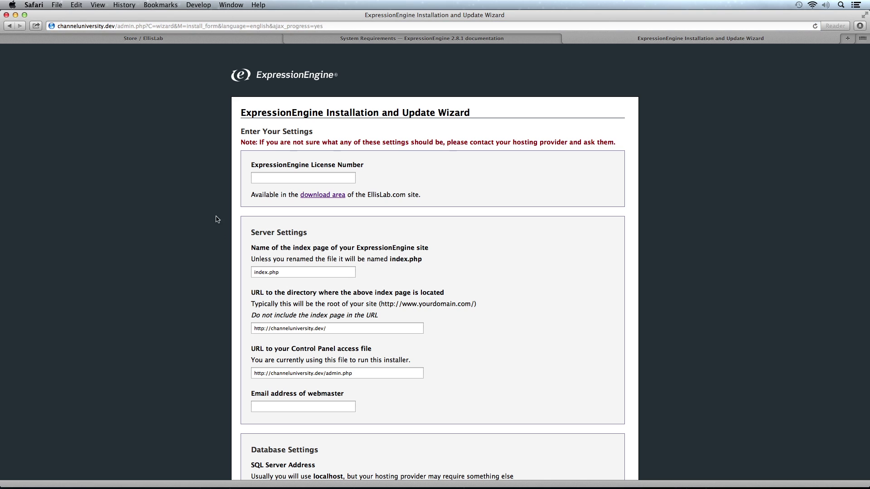
scroll(211, 202, down, 2)
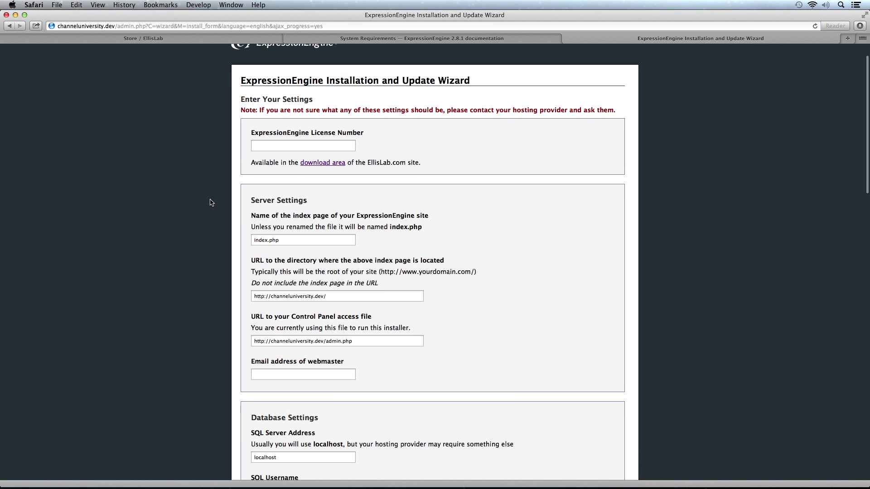
Review the site and Control Panel URLs, then enter the webmaster's e-mail address
click(309, 146)
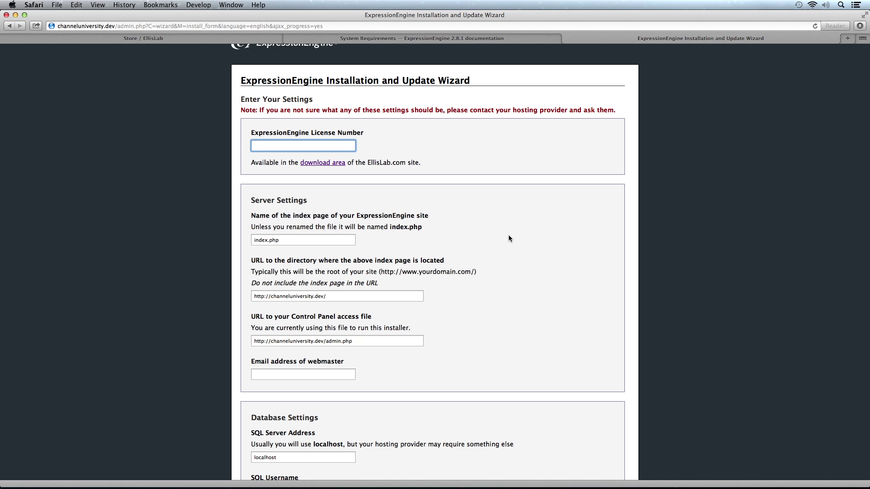
scroll(508, 236, down, 3)
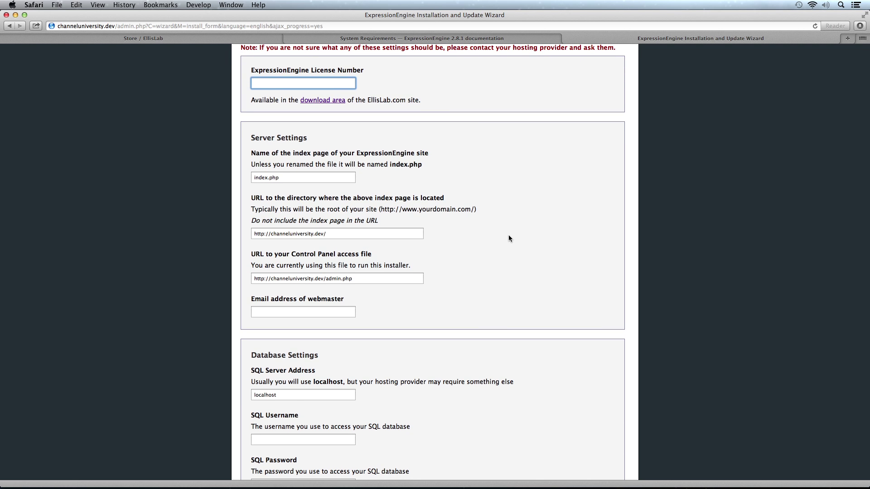
scroll(509, 237, down, 4)
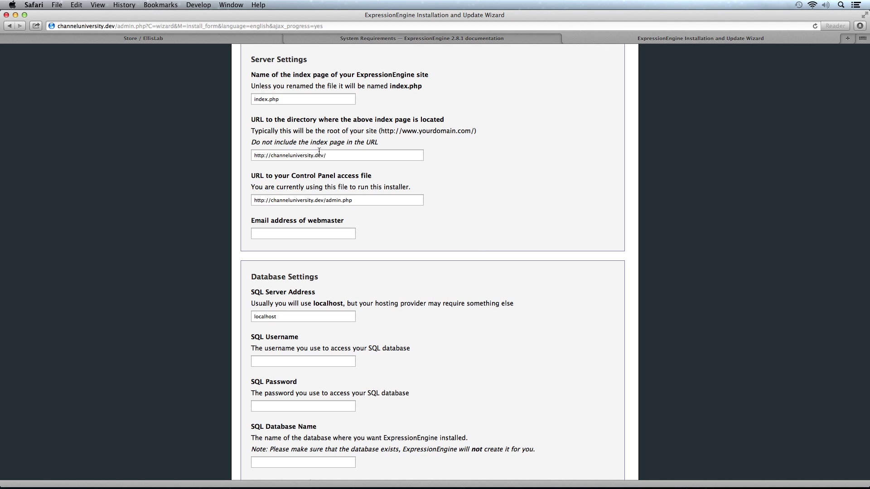
click(340, 157)
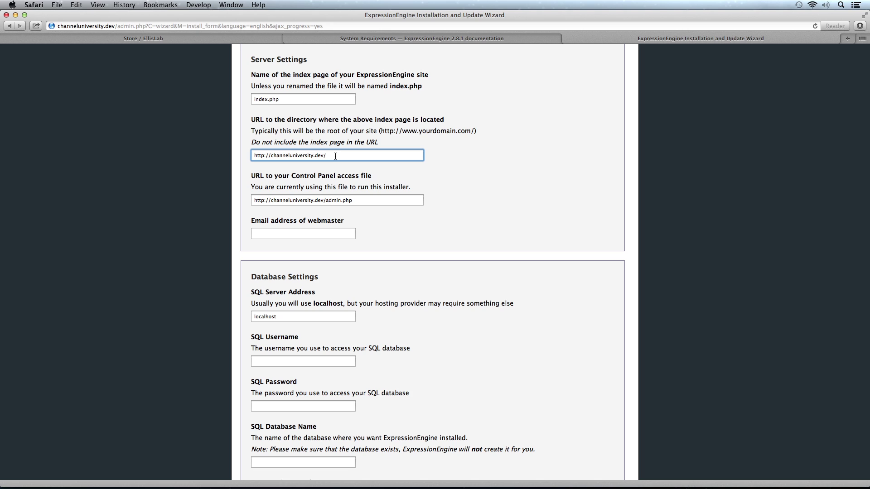
click(357, 202)
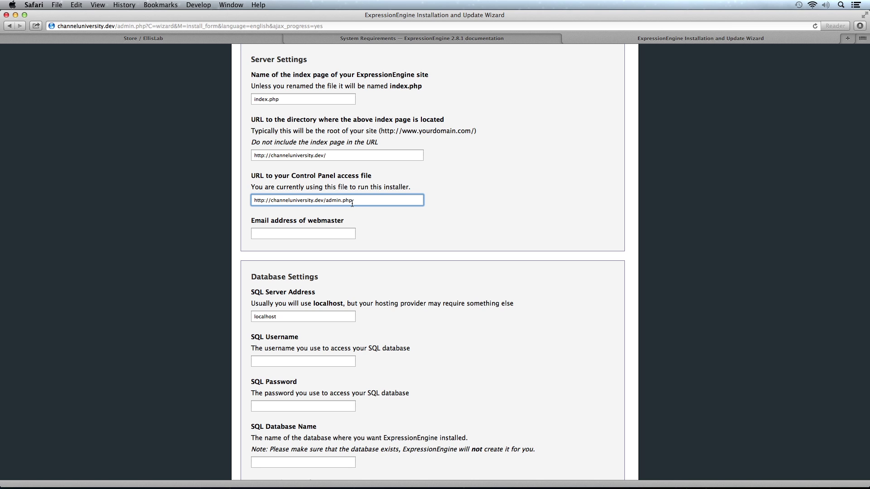
click(328, 235)
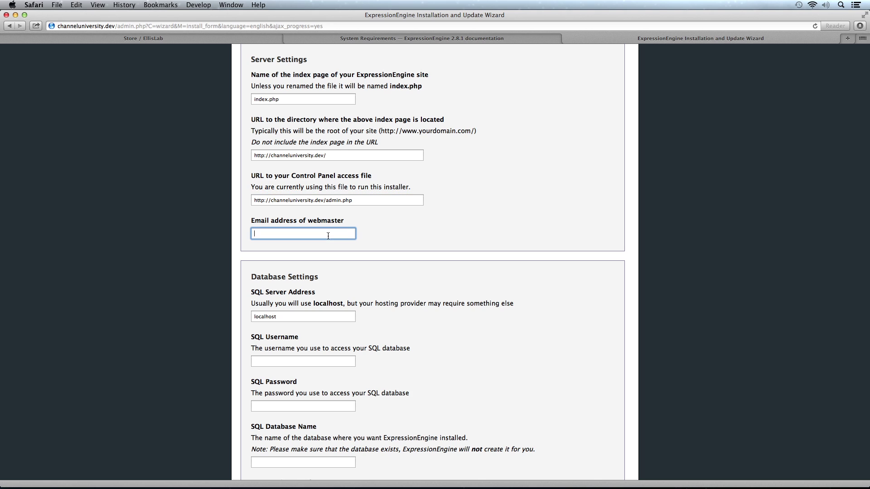
Keep localhost as SQL server and enter SQL username root with its password
scroll(432, 259, down, 5)
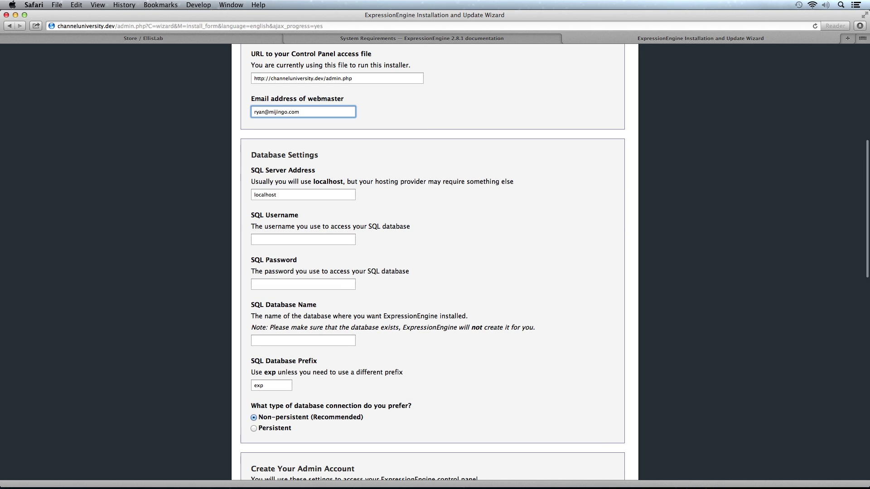
click(290, 194)
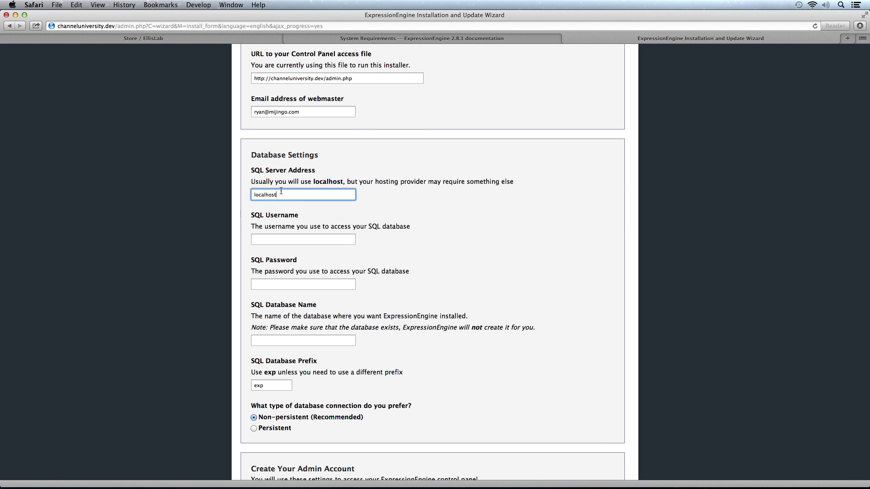
click(295, 239)
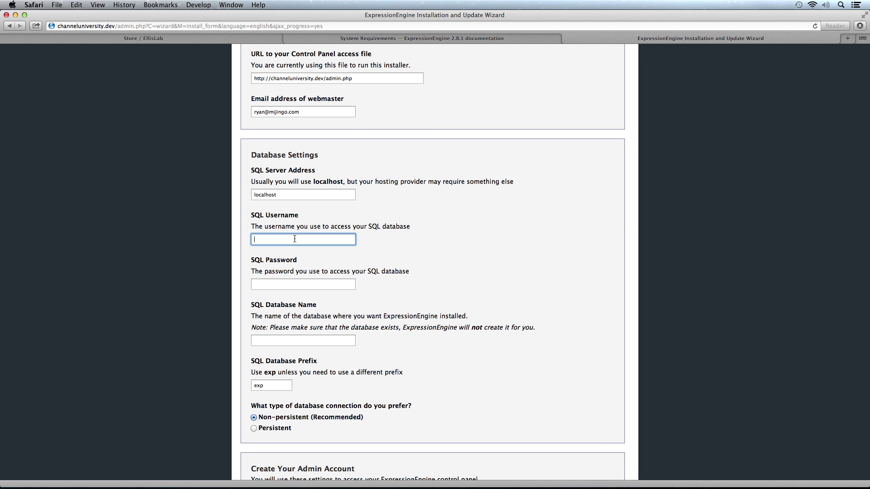
text(root)
key(Tab)
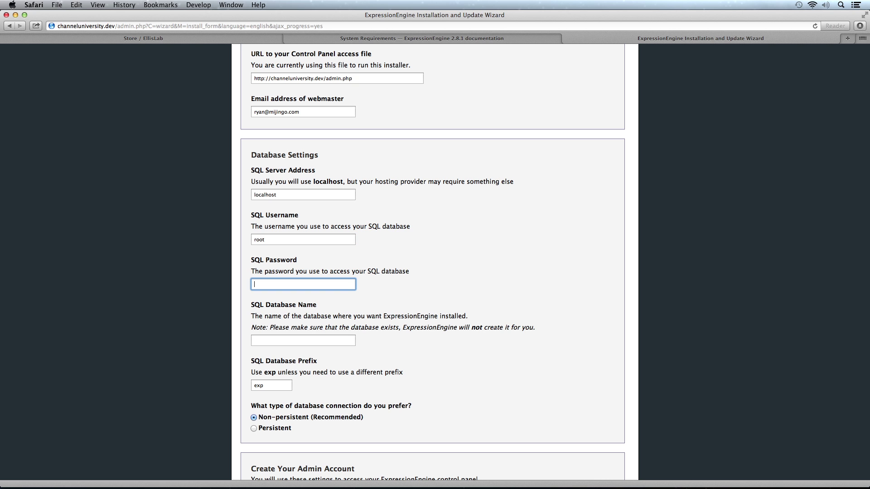
text(root)
Set the SQL database name to channeluniversity, keeping the exp table prefix
scroll(432, 263, down, 3)
key(Tab)
text(c)
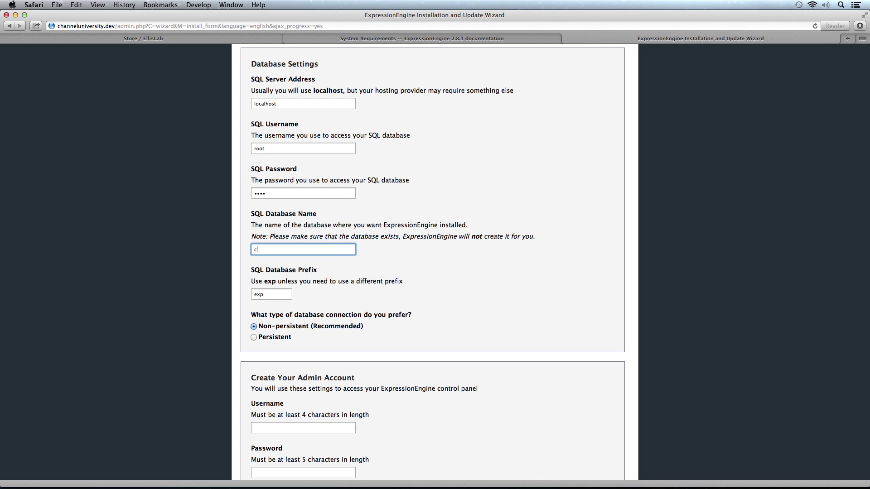
text(hanneluniversity)
scroll(420, 271, down, 3)
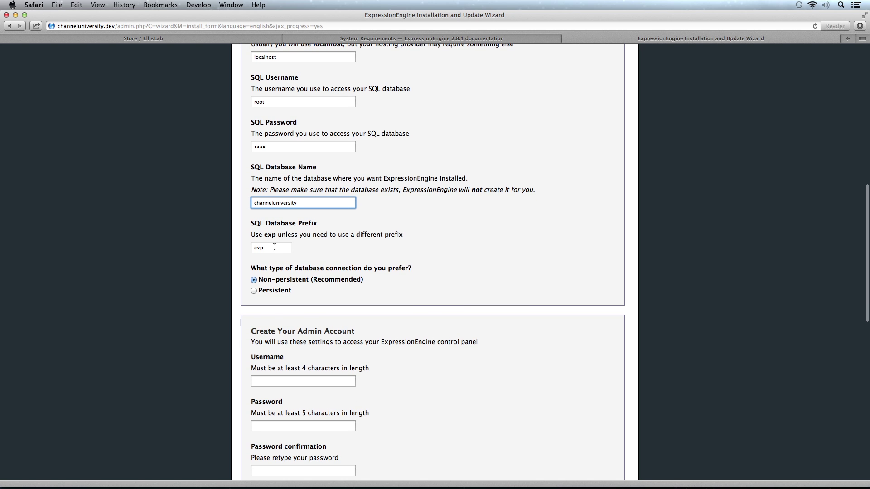
click(271, 247)
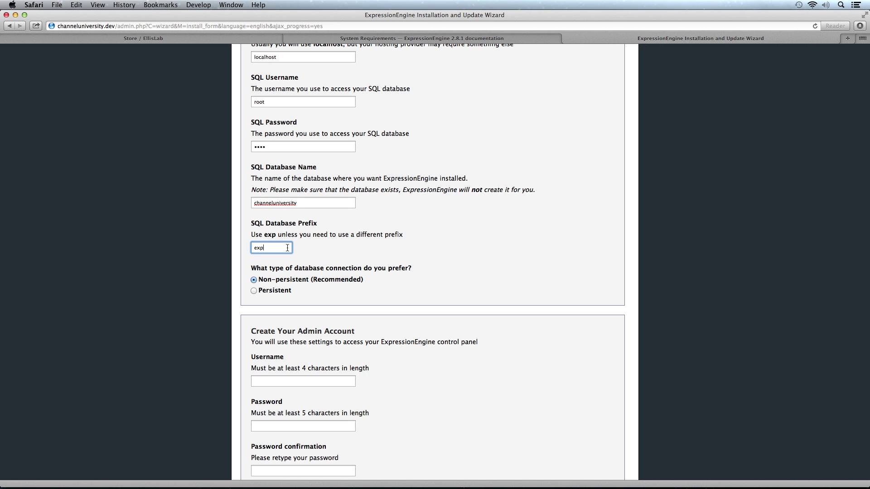
scroll(434, 268, down, 5)
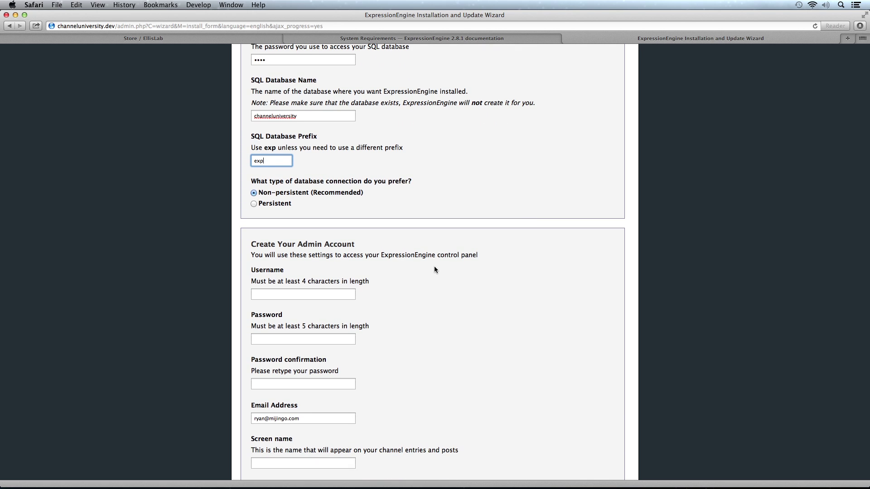
scroll(430, 271, down, 4)
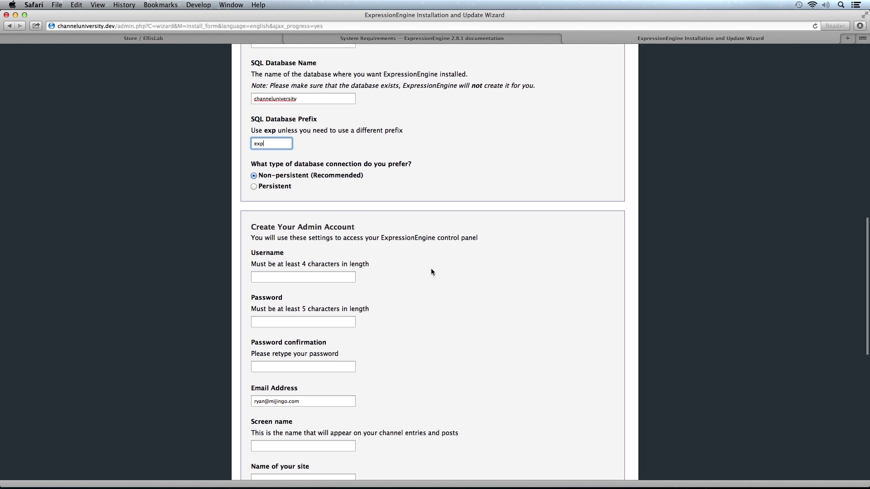
Create the admin username and enter its password twice to confirm it
click(288, 229)
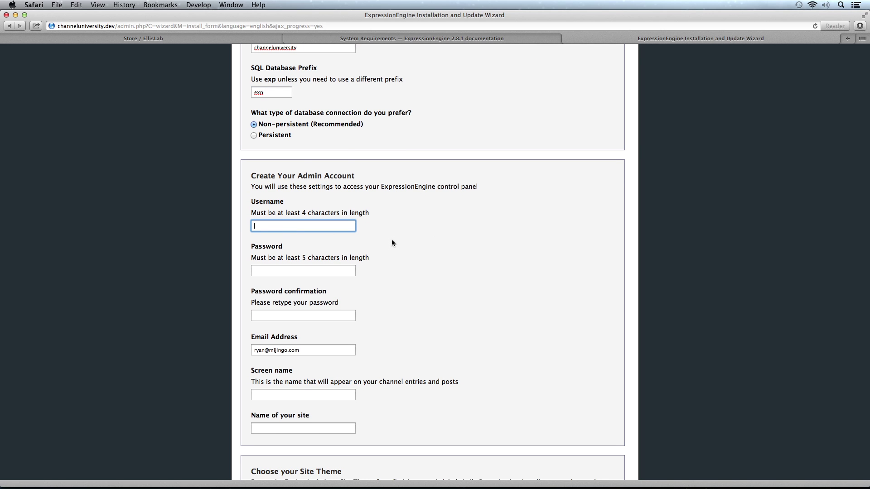
text(admin)
key(Tab)
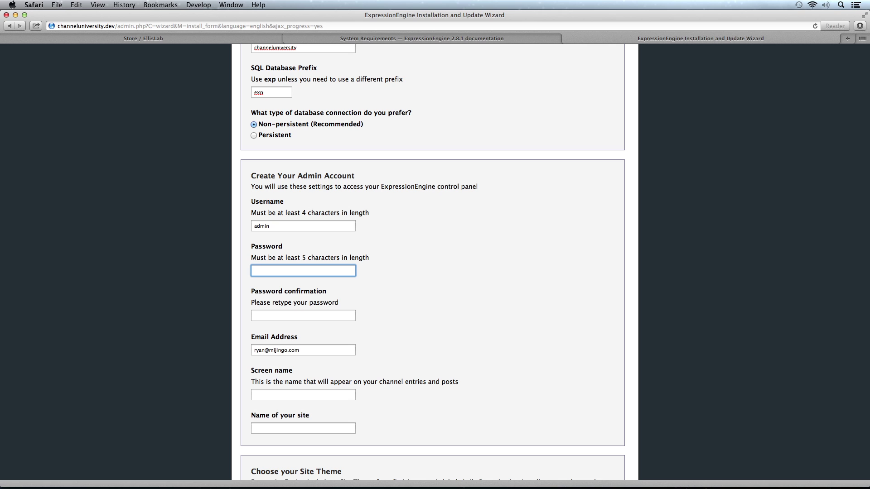
text(password)
key(Tab)
text(password)
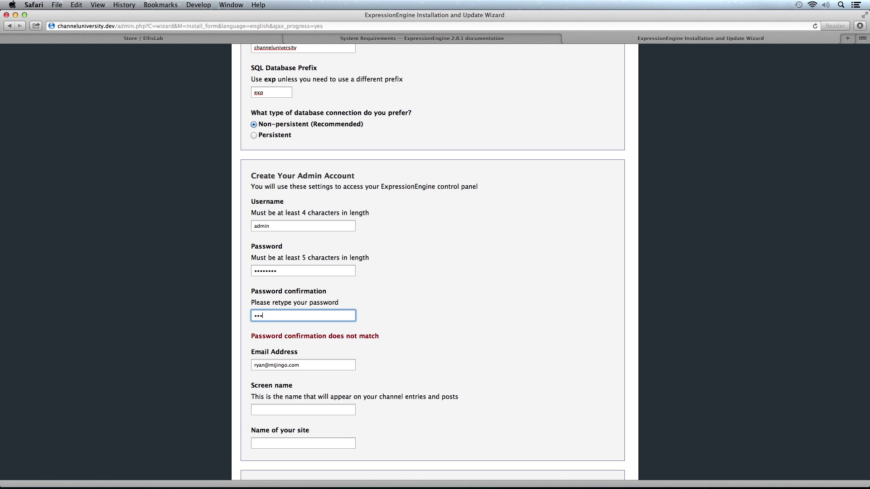
key(Tab)
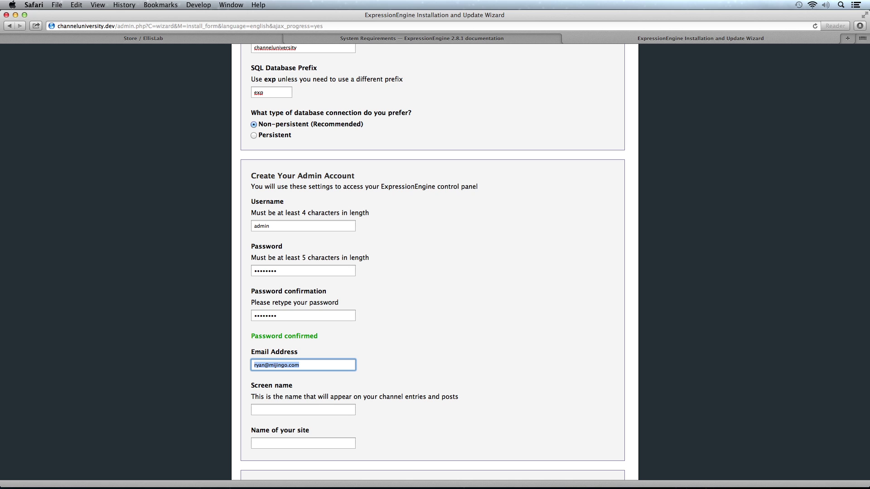
scroll(433, 263, down, 3)
Set the screen name to Administrator and the site name to Channel University
click(301, 351)
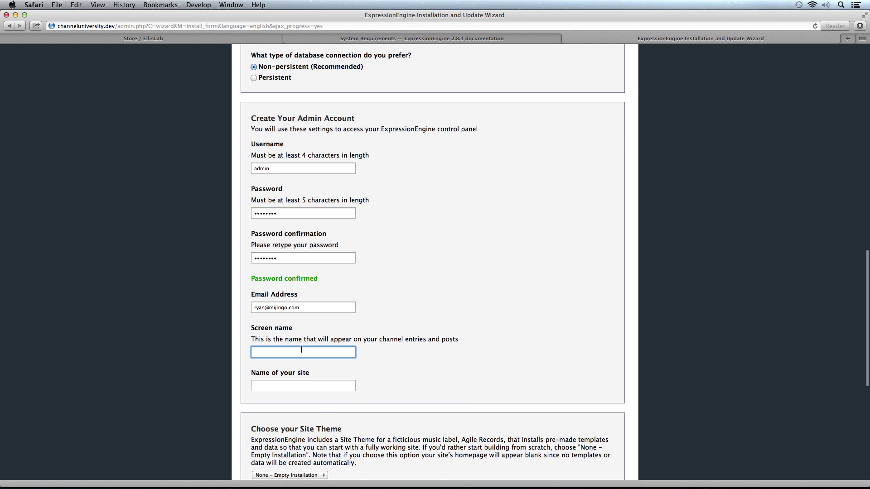
text(Administrator)
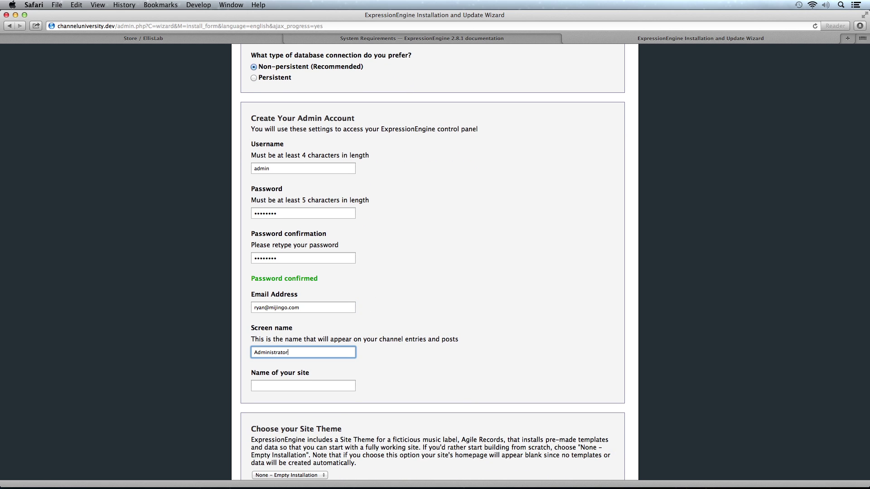
key(Tab)
text(Channel)
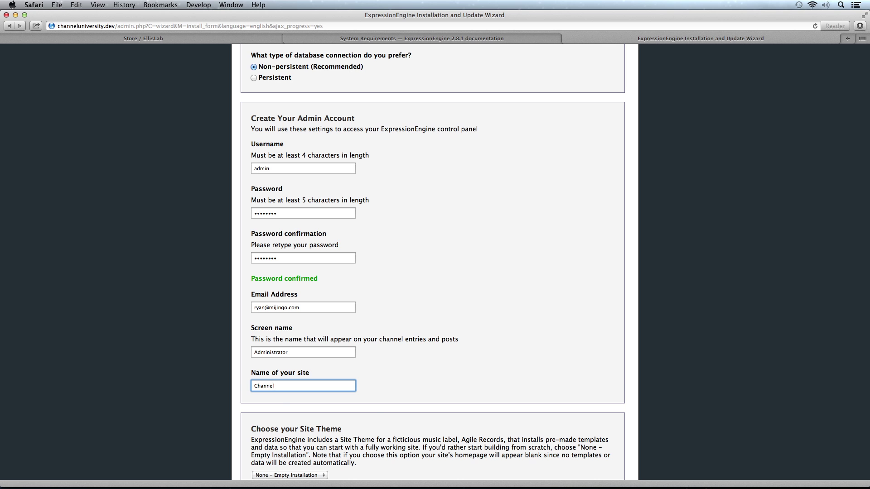
text( University)
scroll(444, 309, down, 5)
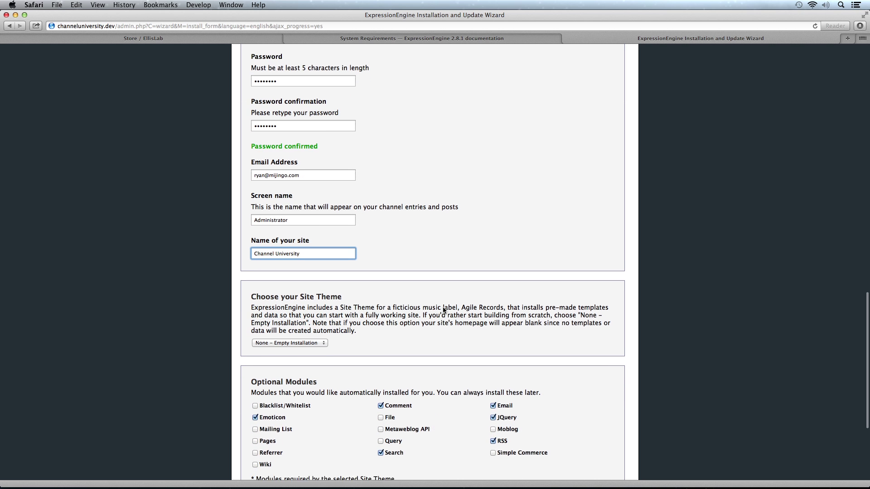
scroll(443, 308, down, 1)
Keep the site theme on 'None – Empty Installation'
scroll(442, 310, down, 2)
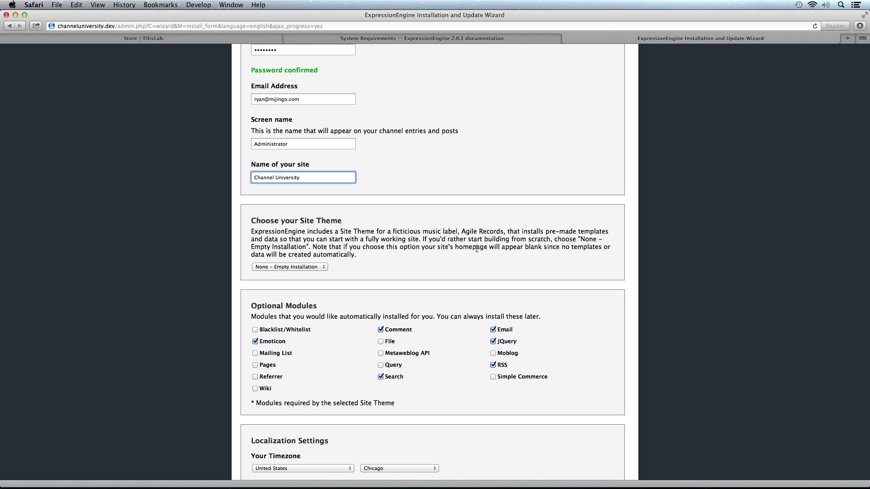
scroll(475, 248, up, 1)
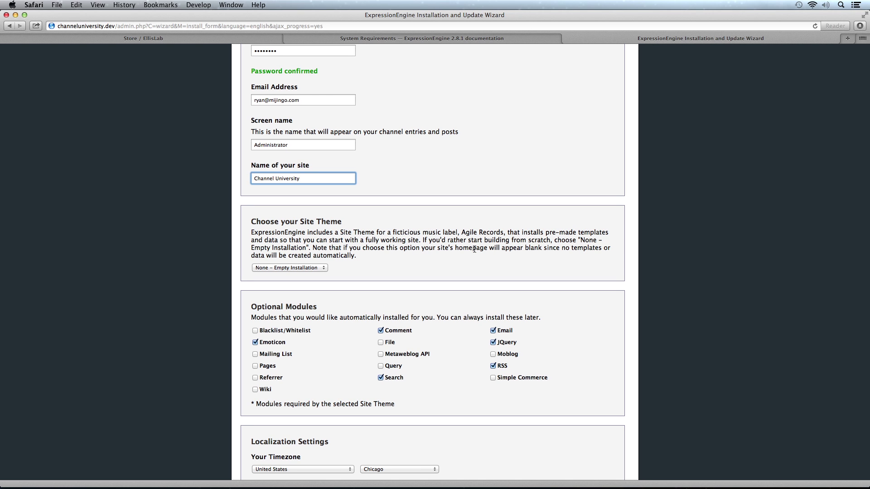
scroll(471, 249, right, 1)
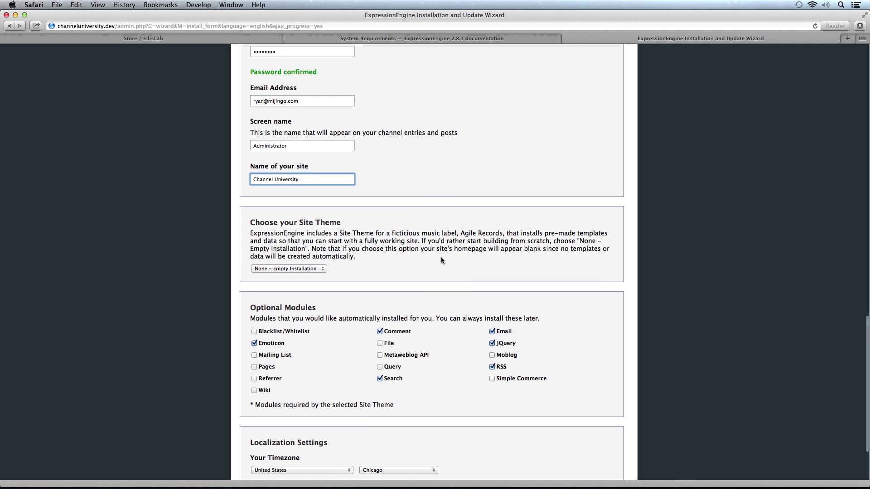
scroll(442, 257, left, 1)
scroll(443, 260, down, 2)
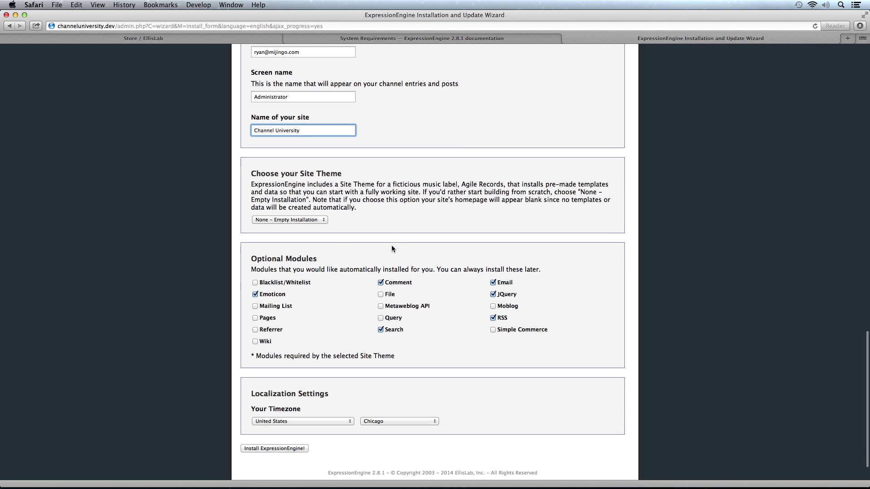
click(289, 221)
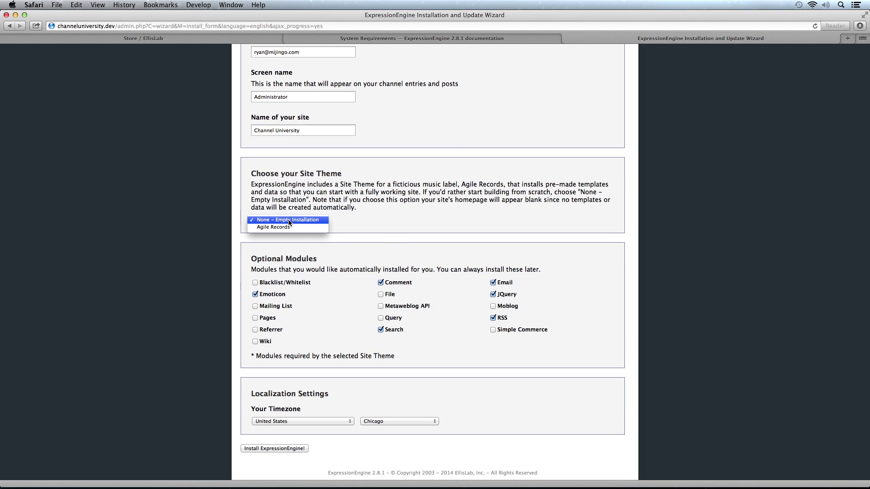
click(290, 219)
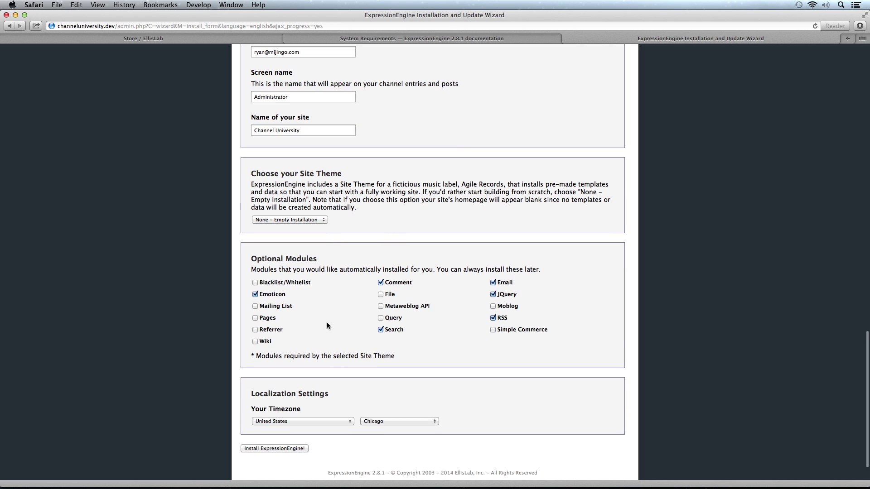
Uncheck Emoticon and check Pages, File and Query in the optional modules
scroll(327, 322, down, 2)
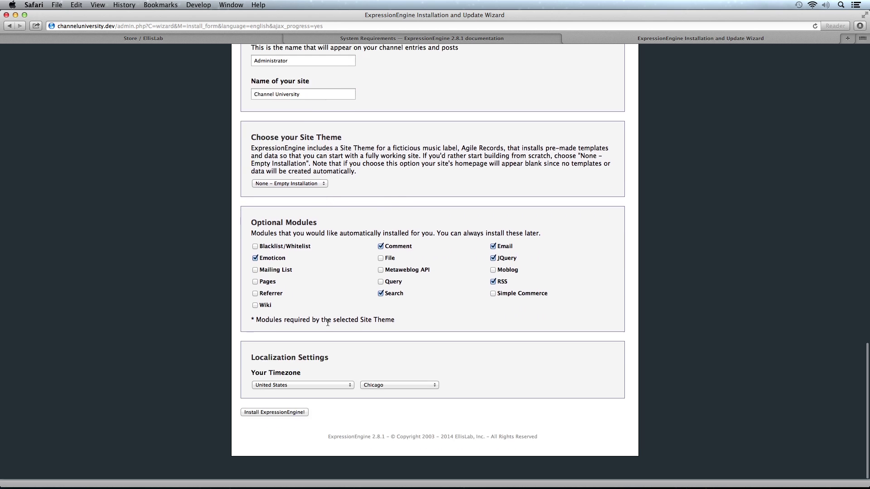
click(255, 259)
click(256, 282)
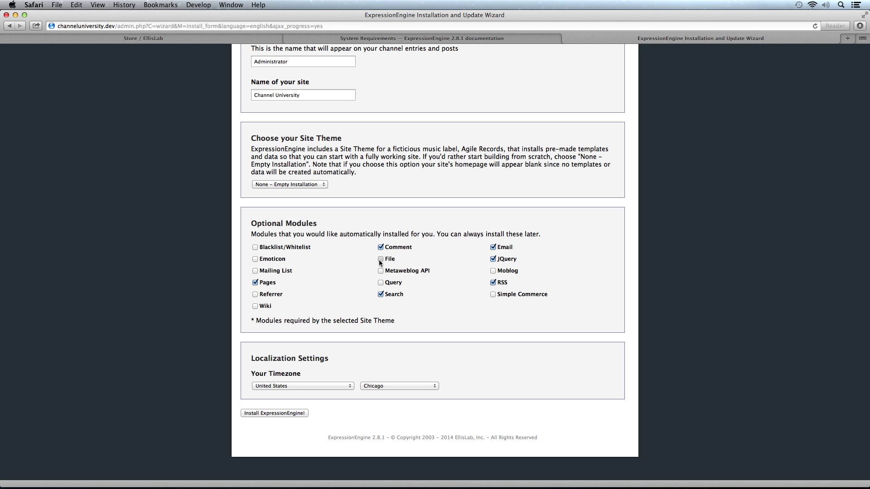
click(380, 262)
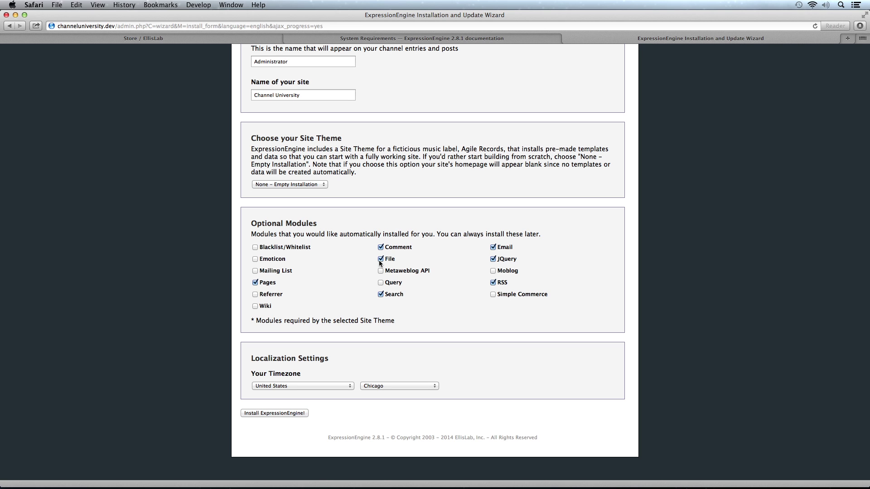
click(381, 283)
click(493, 294)
click(492, 295)
scroll(422, 301, down, 1)
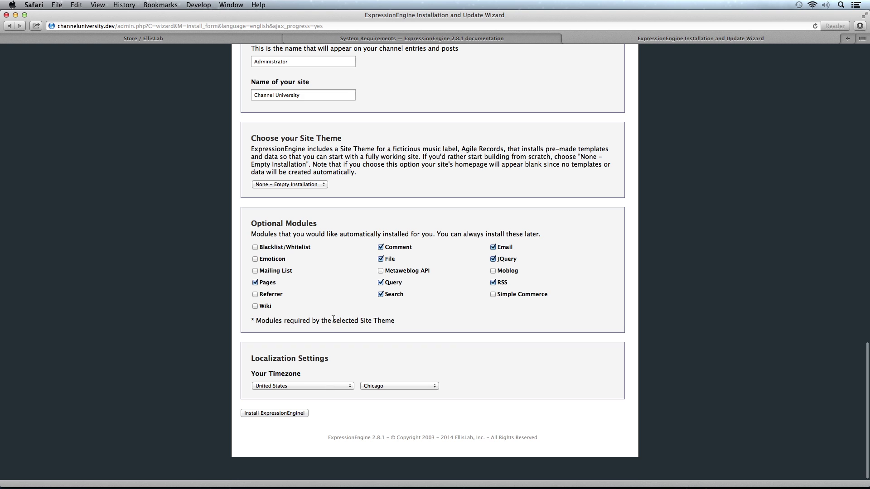
scroll(332, 319, up, 10)
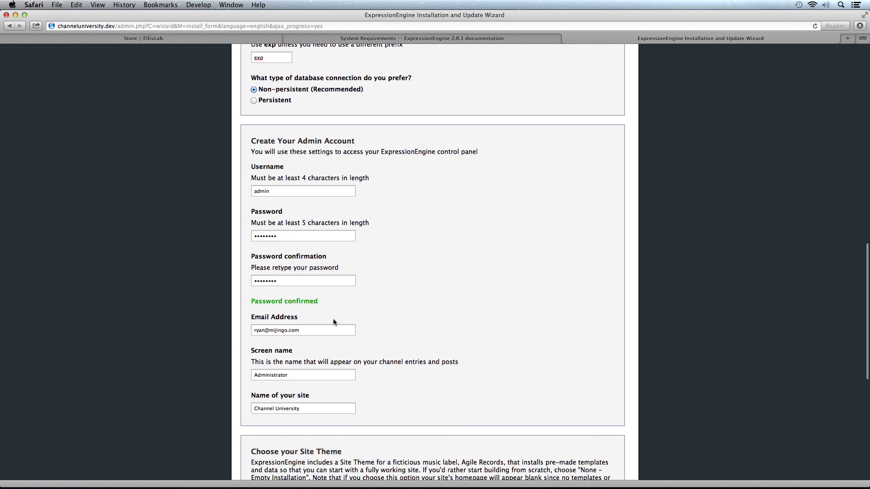
scroll(333, 319, down, 10)
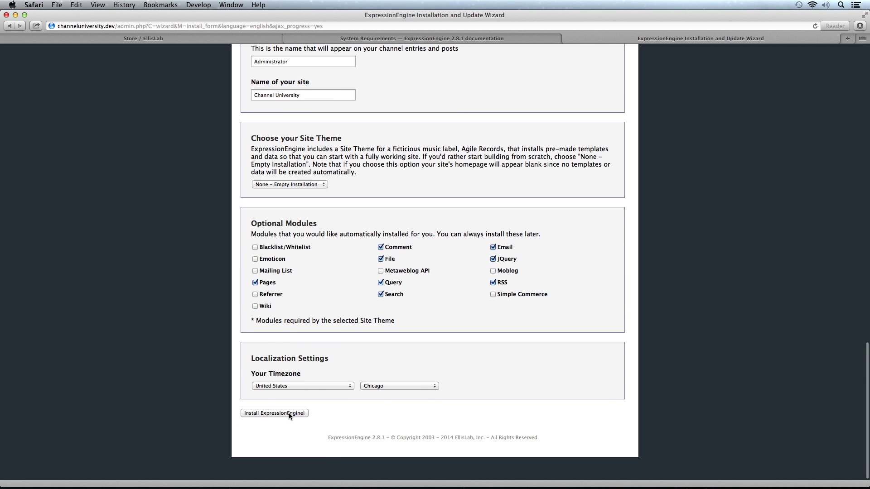
Install ExpressionEngine and note the warning to delete the /system/installer folder
click(289, 413)
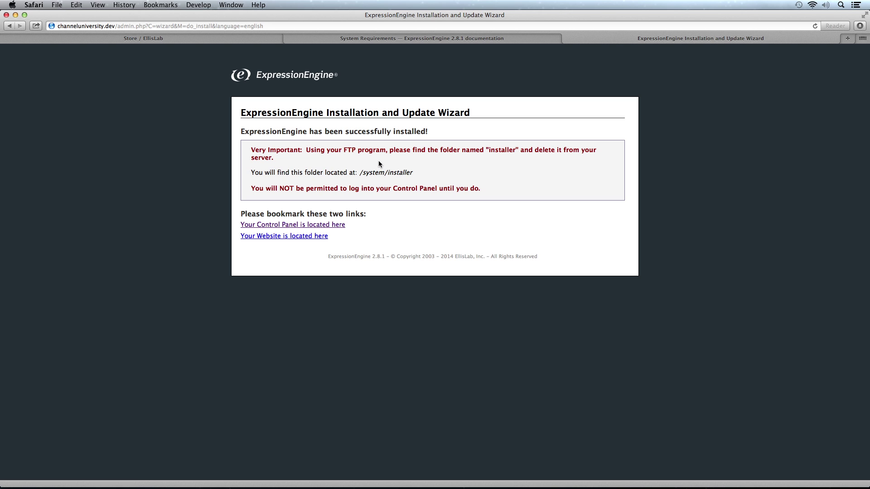
double_click(503, 149)
click(503, 149)
In Transmit, delete the installer folder from channeluniversity/system, then return to Safari
key(super+Tab)
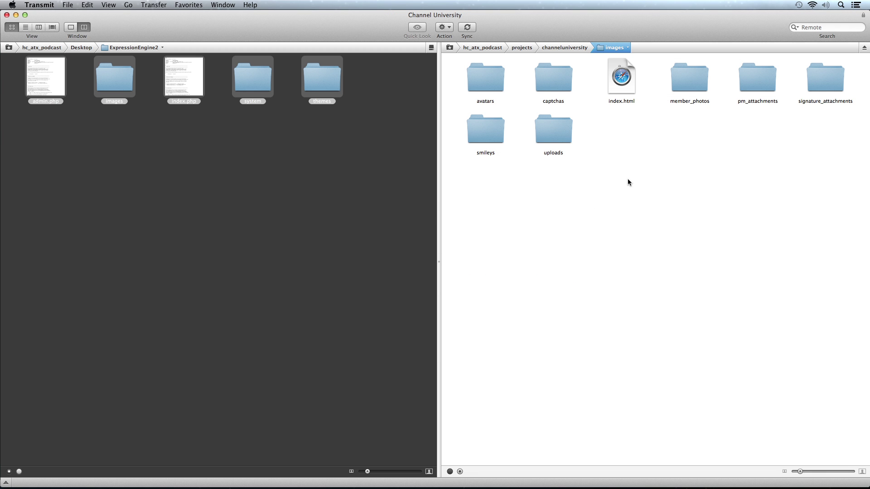
click(581, 49)
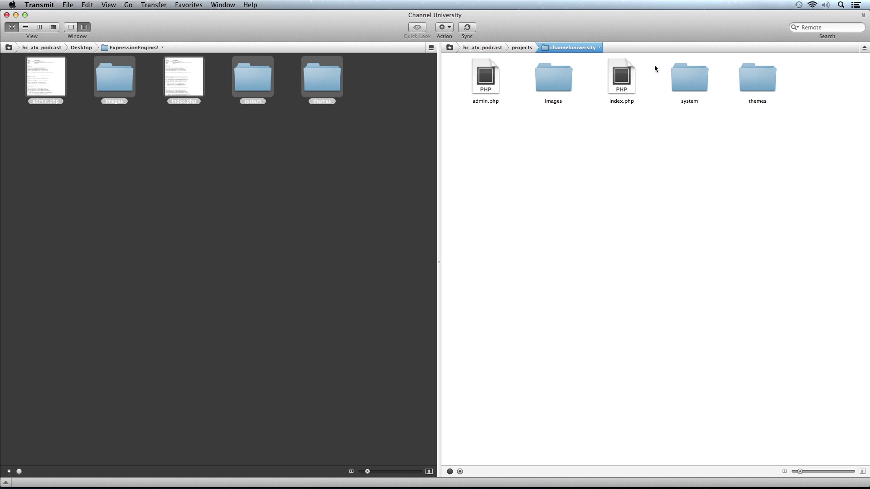
double_click(686, 77)
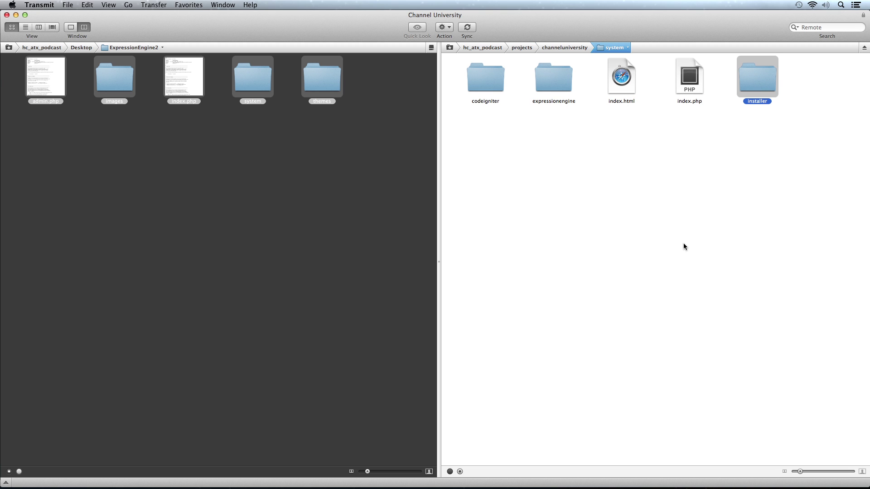
right_click(748, 75)
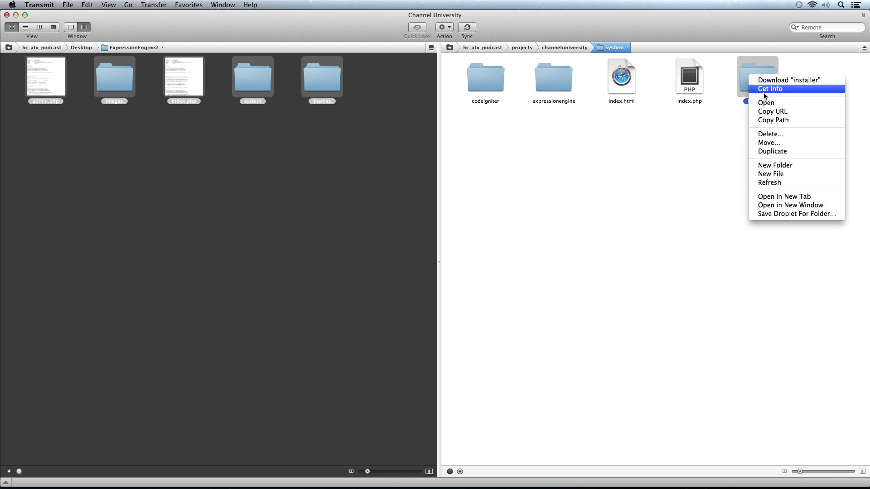
click(770, 134)
click(498, 89)
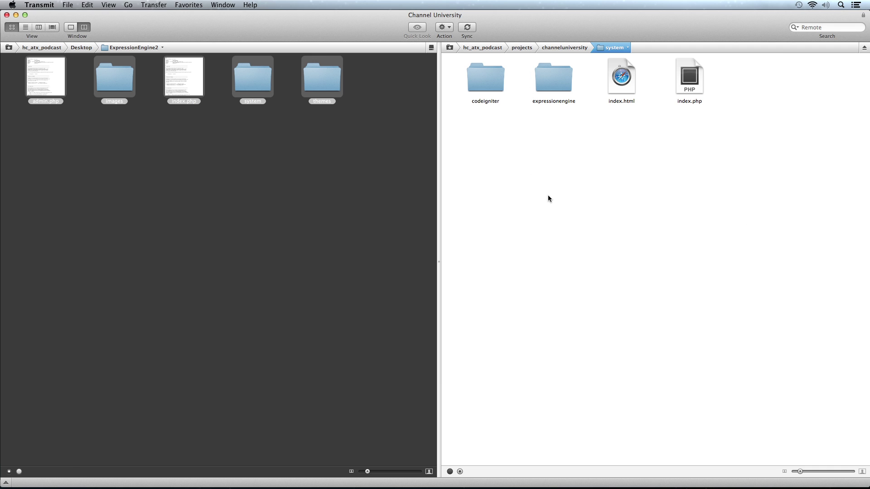
key(super+Tab)
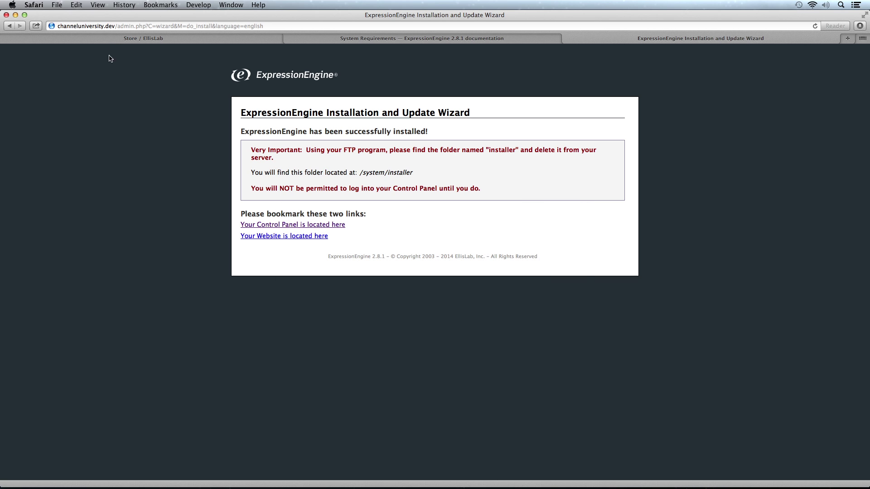
drag(146, 25, 265, 26)
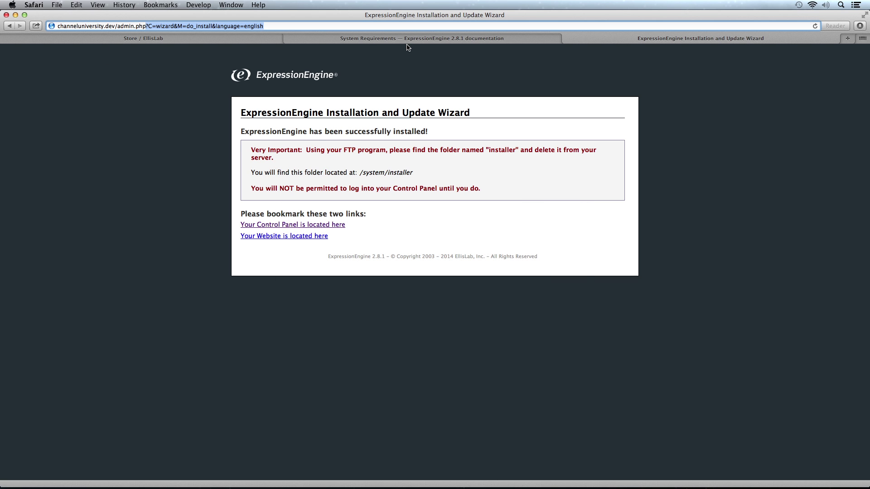
Load admin.php and log in as admin with the account password
key(BackSpace)
key(Return)
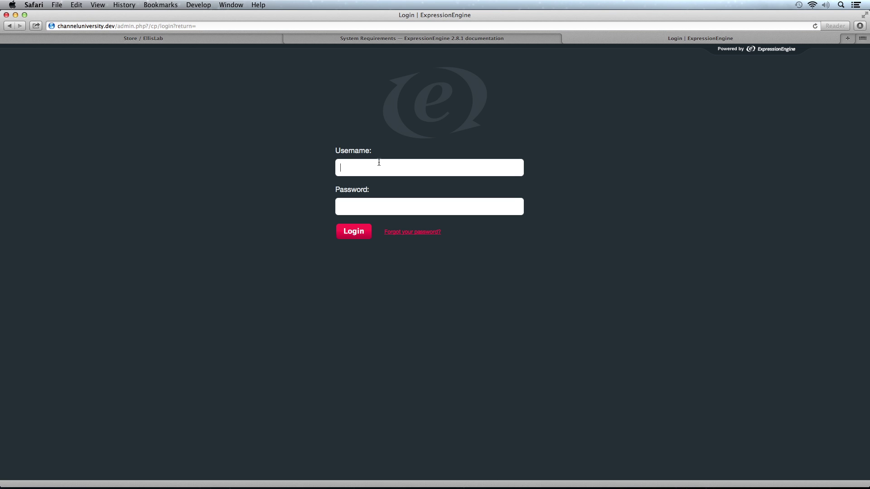
text(admin)
key(Tab)
text(password)
click(353, 231)
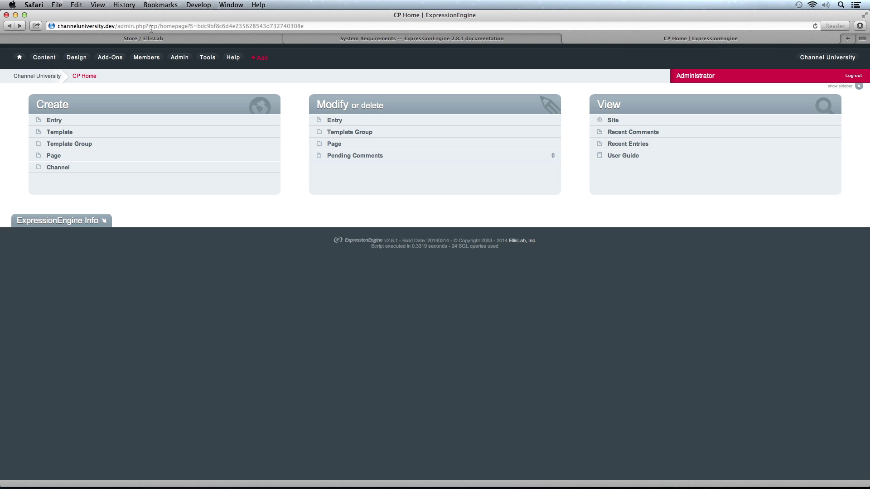
Trim the address back to admin.php to bring up the login page
drag(145, 26, 363, 25)
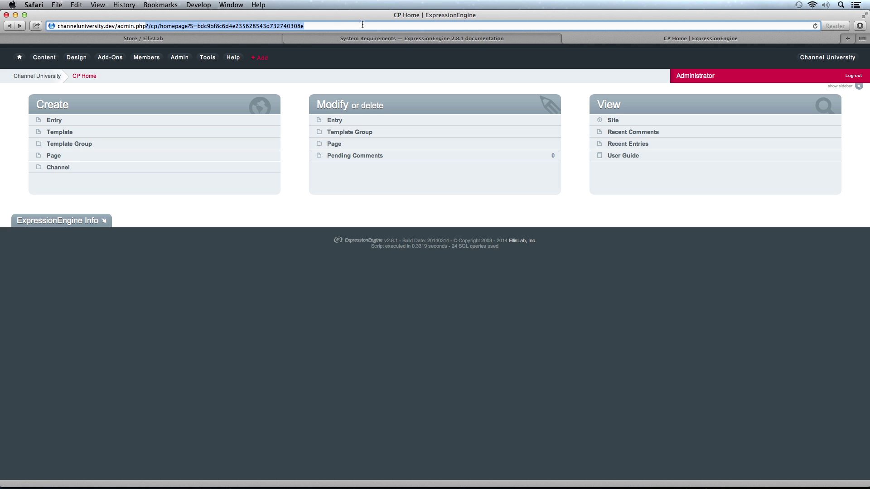
key(BackSpace)
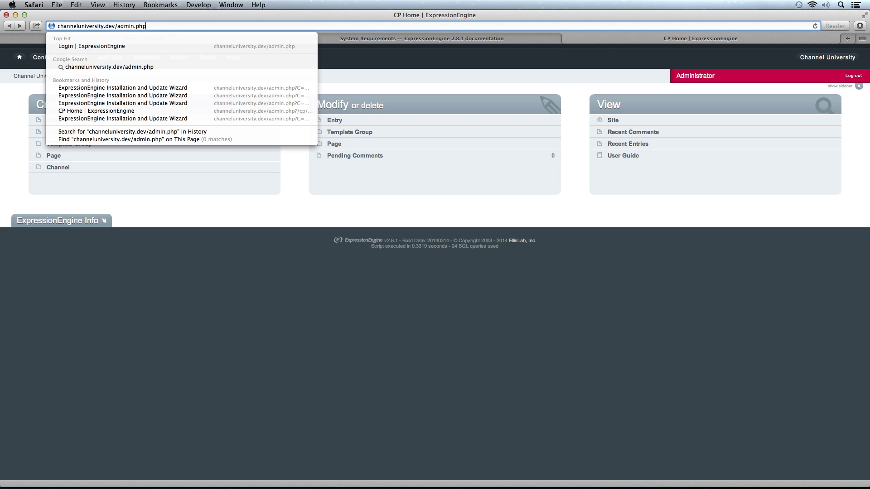
key(Return)
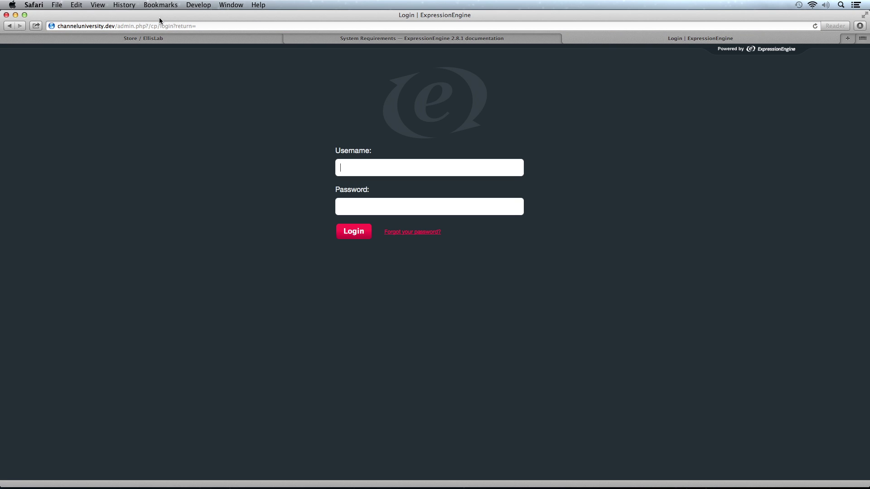
drag(150, 26, 199, 26)
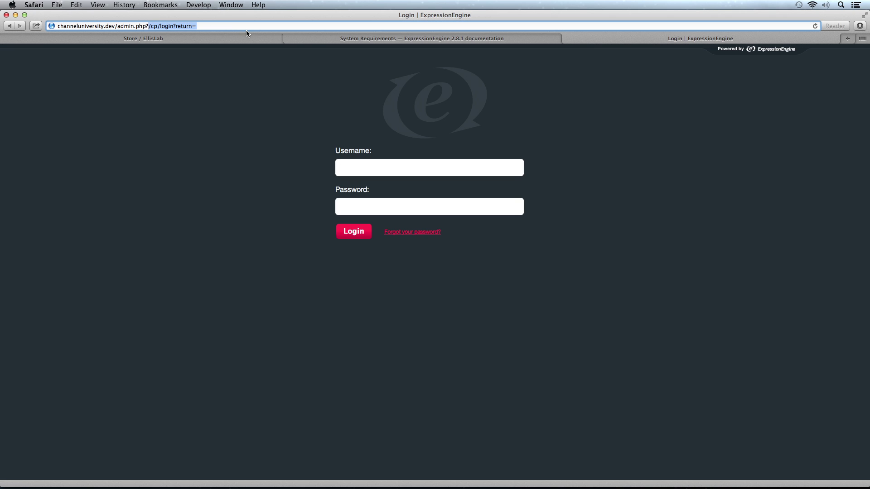
key(BackSpace)
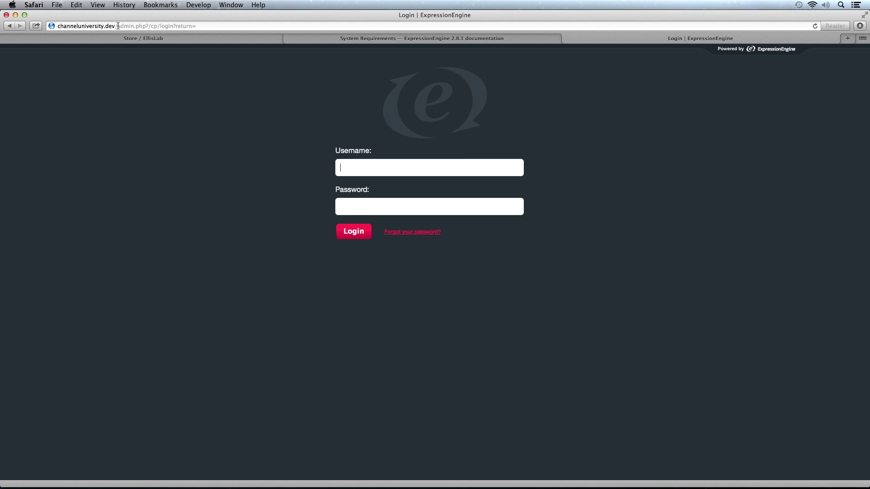
Try channeluniversity.dev/system and the bare site address, then go back to the login page
drag(117, 26, 275, 20)
text(sustem)
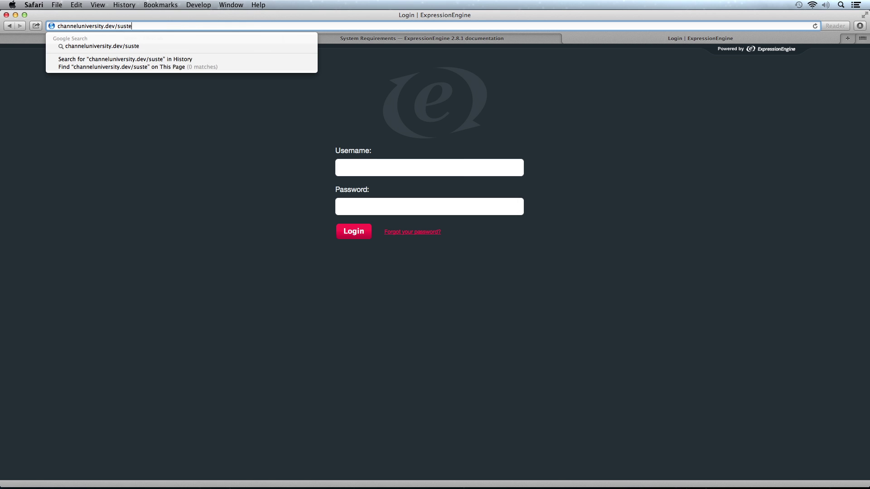
key(BackSpace)
key(BackSpace)
key(BackSpace)
key(BackSpace)
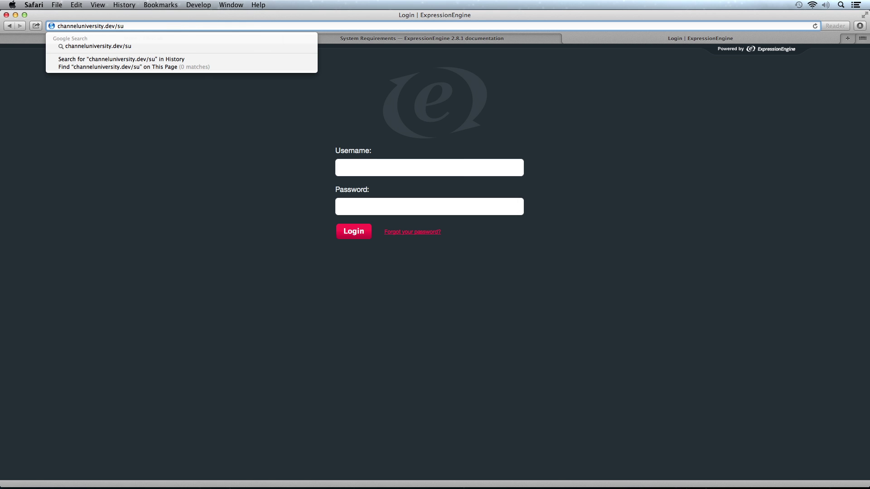
key(BackSpace)
text(ystem)
key(Return)
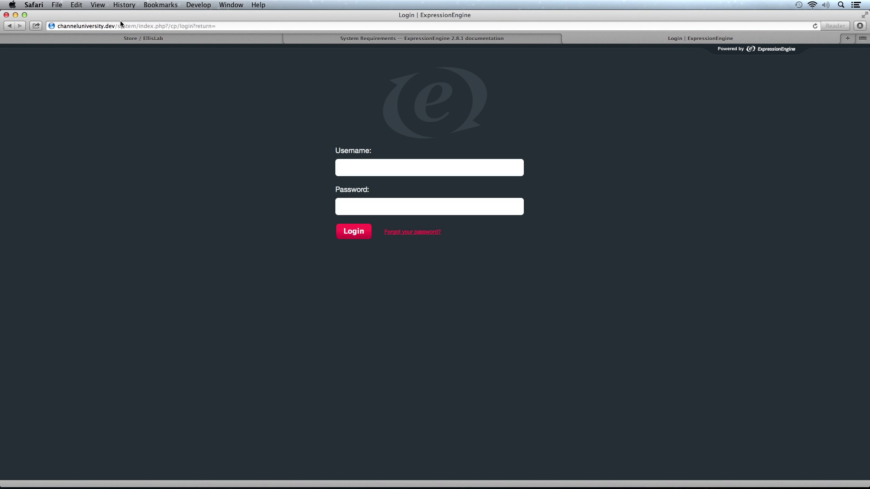
drag(117, 26, 202, 26)
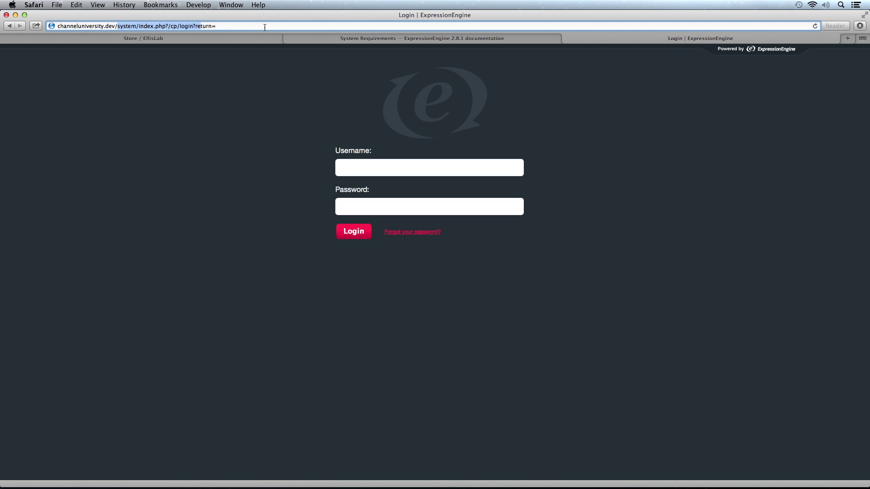
shift+click(265, 27)
key(BackSpace)
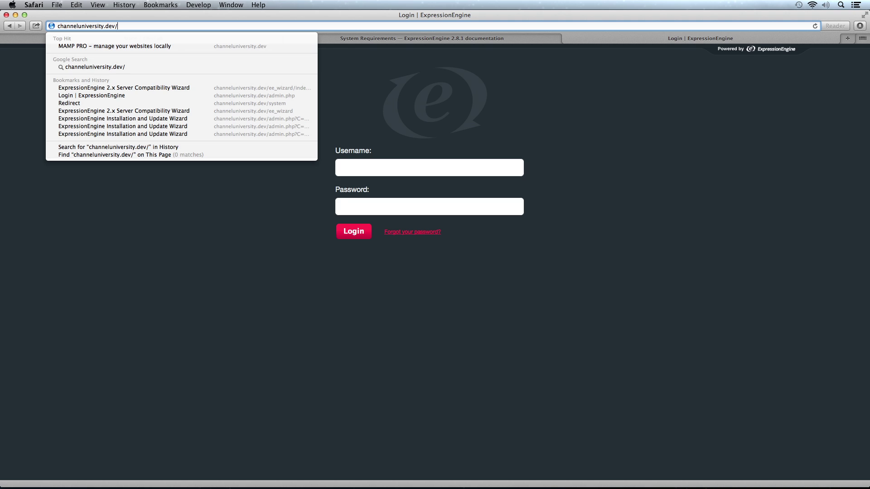
key(Return)
click(10, 26)
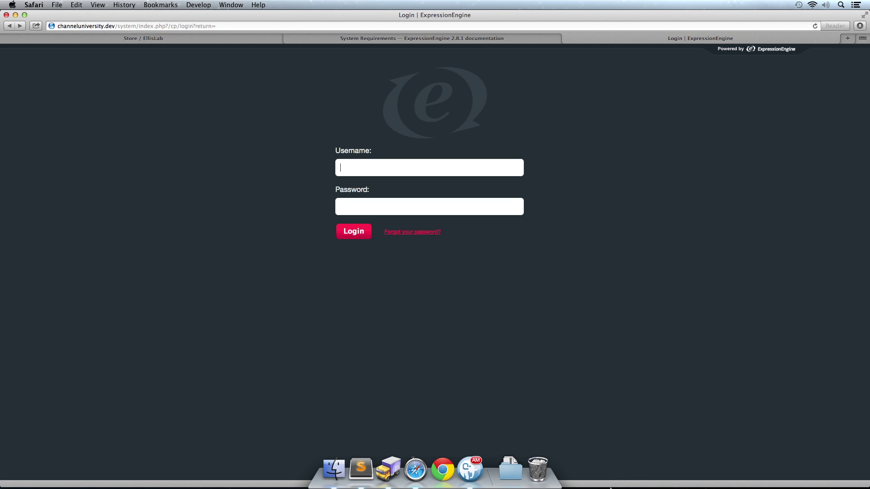
In the remote channeluniversity pane, rename the 'system' folder to unimin
click(389, 477)
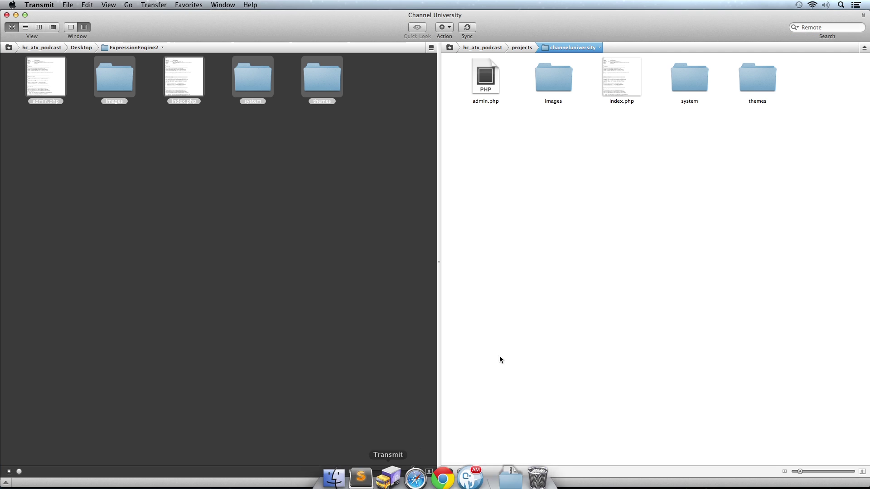
click(490, 83)
click(633, 75)
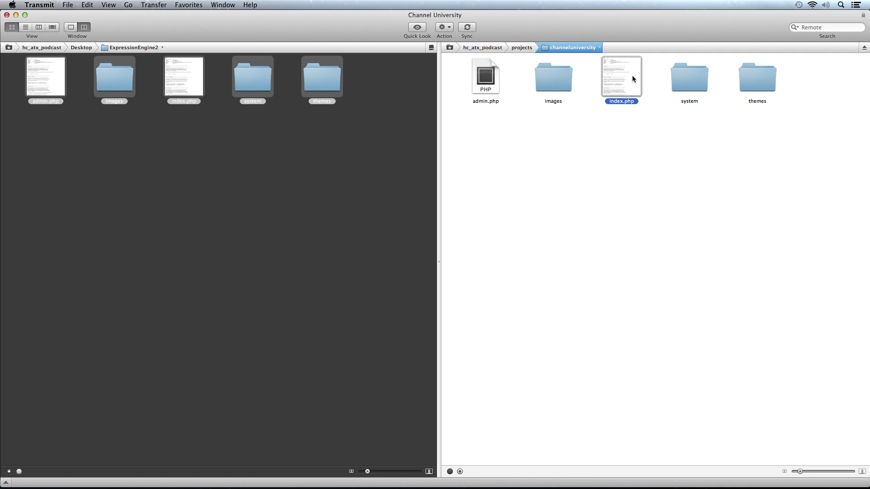
click(641, 140)
click(691, 103)
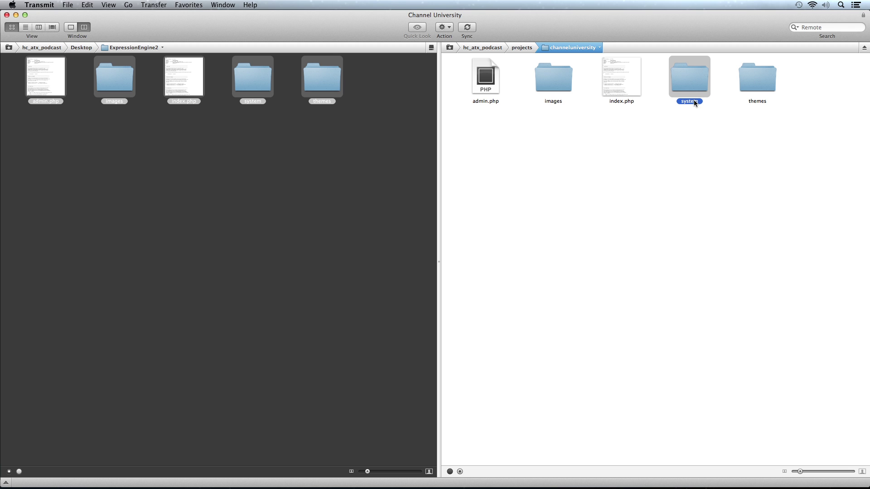
click(694, 100)
text(unimin)
key(Return)
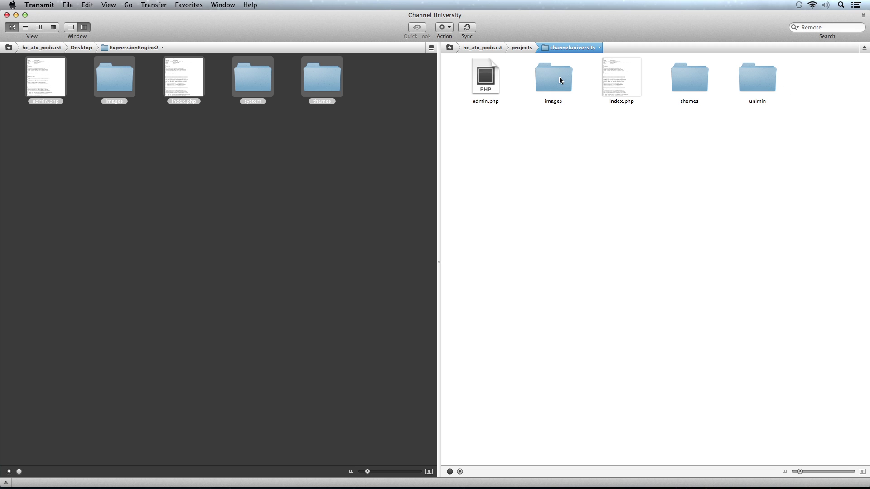
Check that the unimin folder now sits beside admin.php and index.php on the server
click(494, 80)
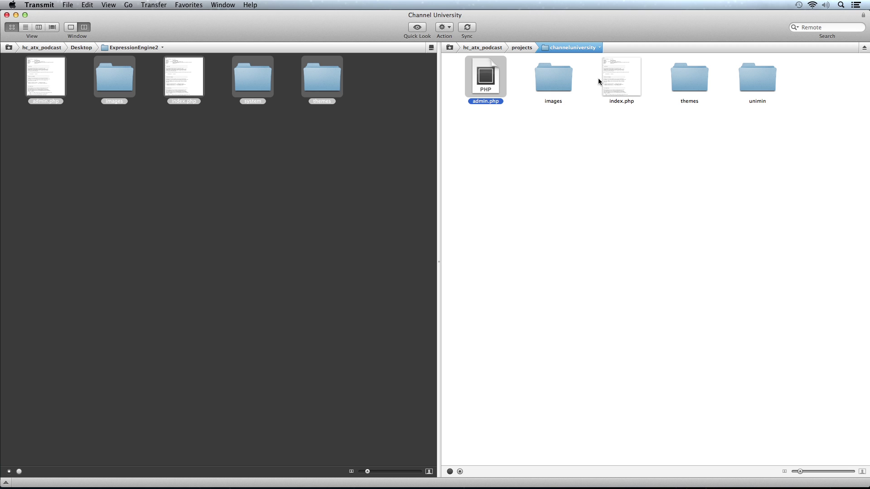
click(624, 78)
click(614, 170)
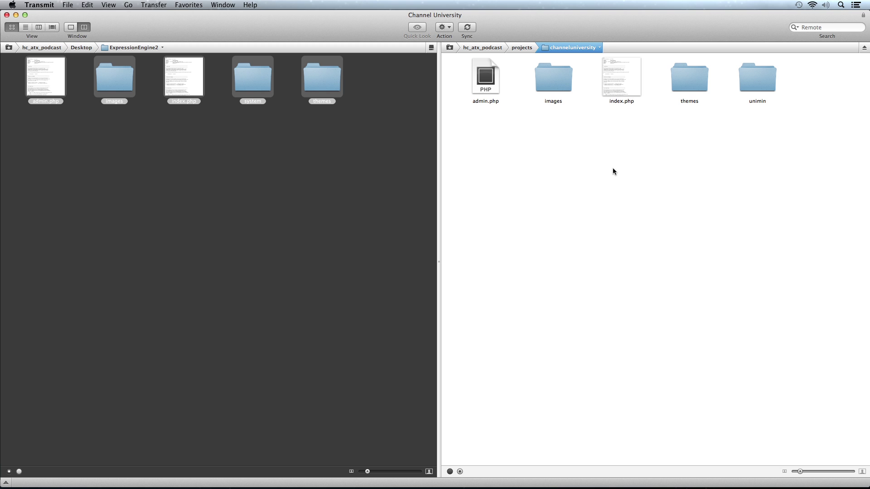
click(747, 83)
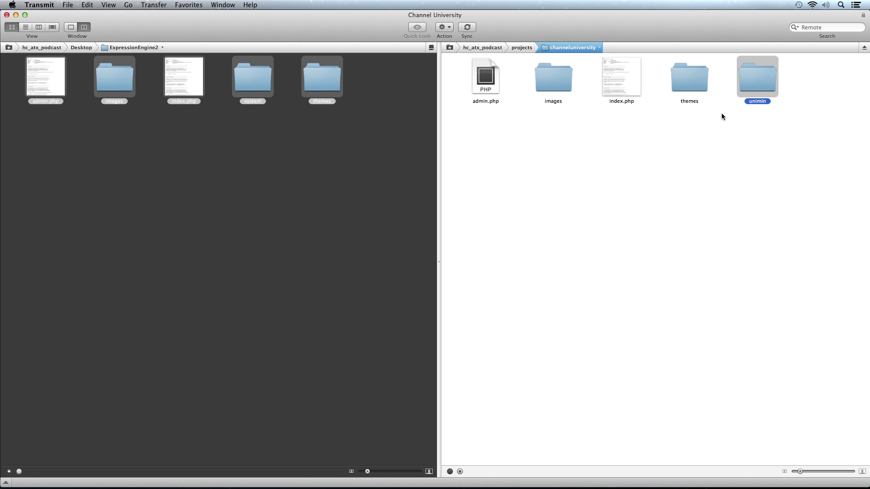
click(721, 113)
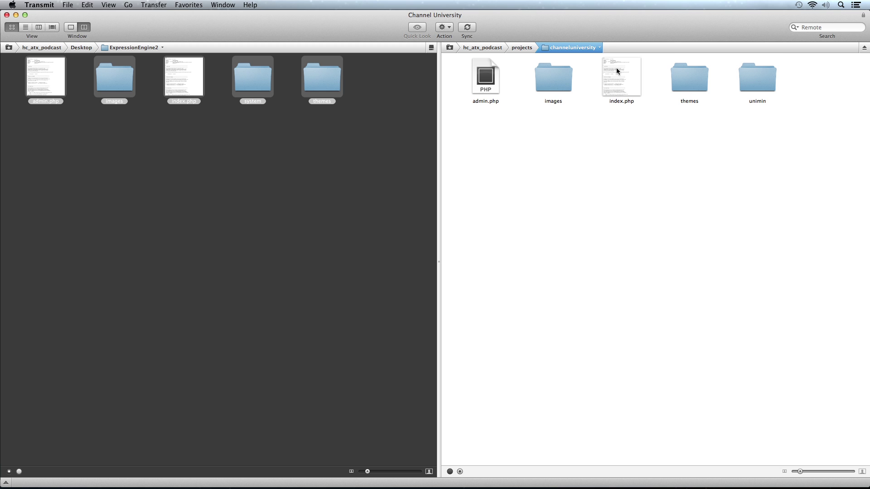
Change index.php's system path from 'system' to './unimin' and save it to the server
double_click(616, 67)
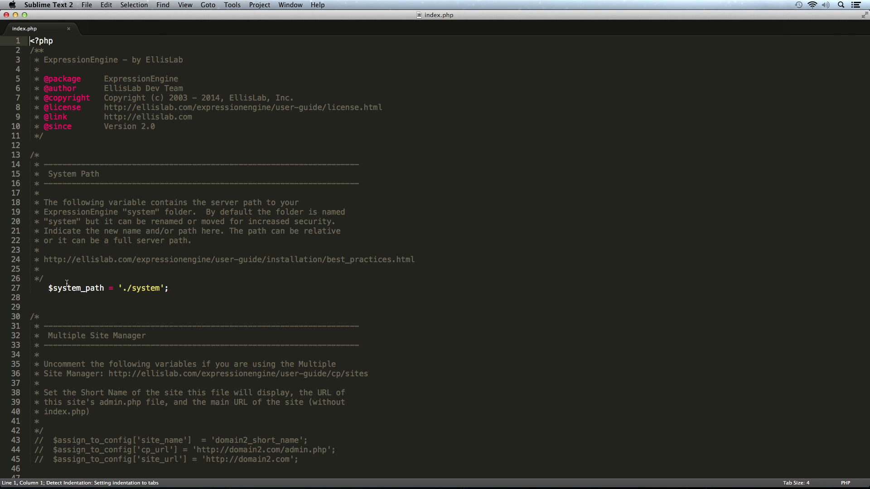
scroll(67, 283, down, 3)
double_click(145, 262)
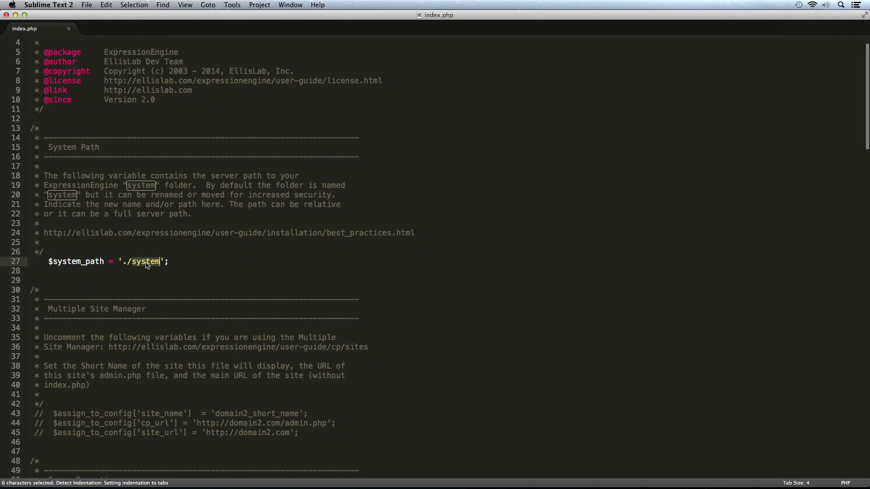
text(unimin)
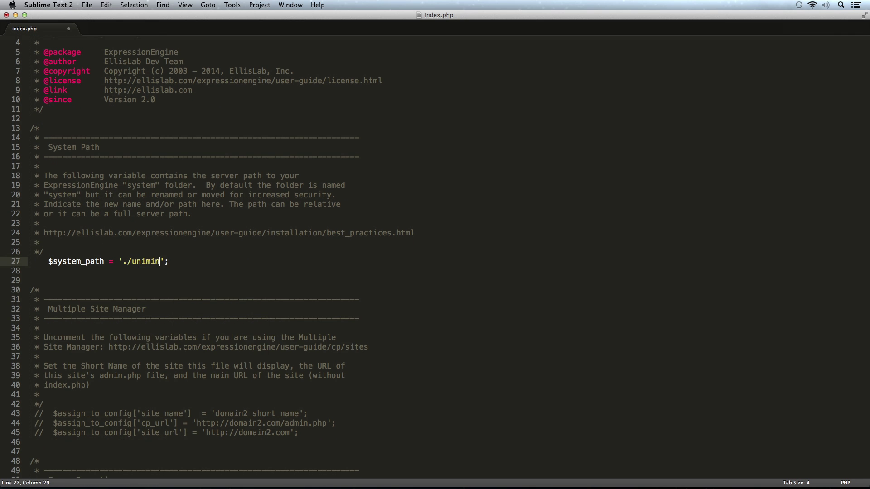
key(super+s)
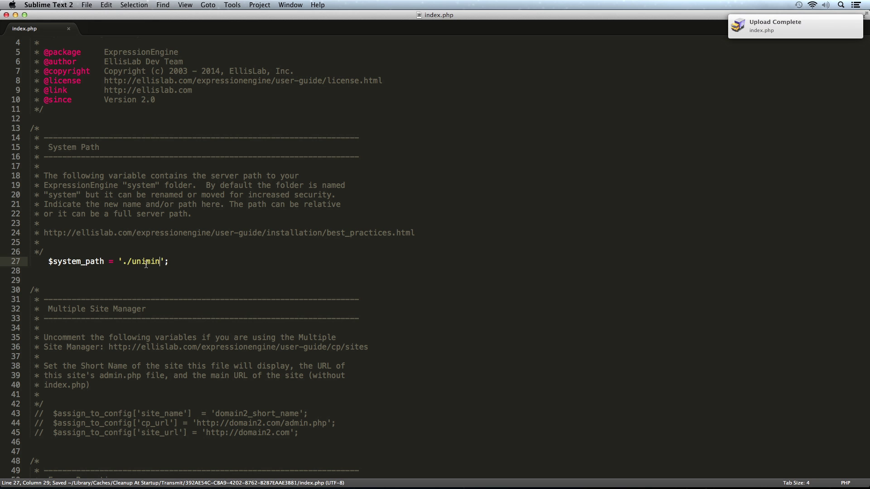
Make the same './unimin' system path change in admin.php and save it to the server
key(super+Tab)
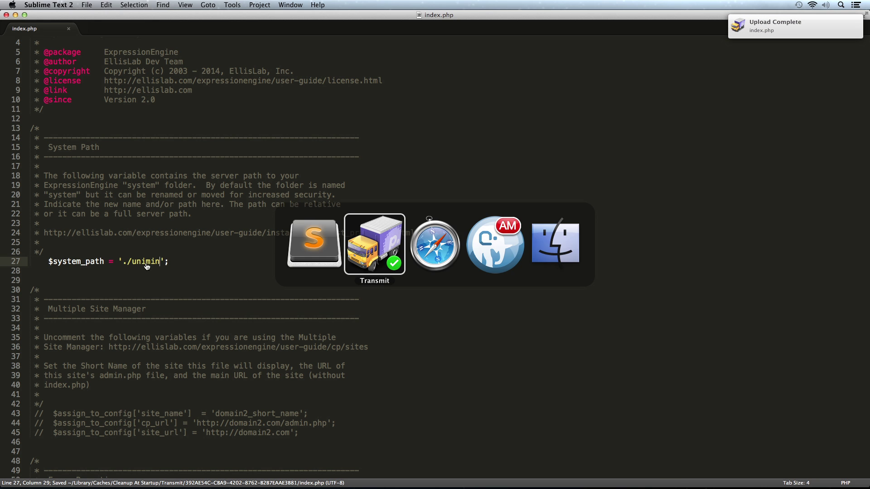
double_click(483, 78)
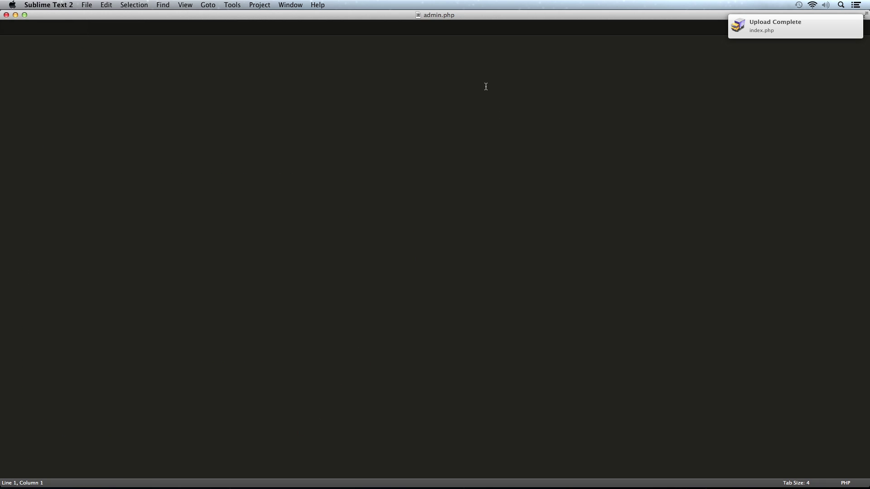
double_click(146, 289)
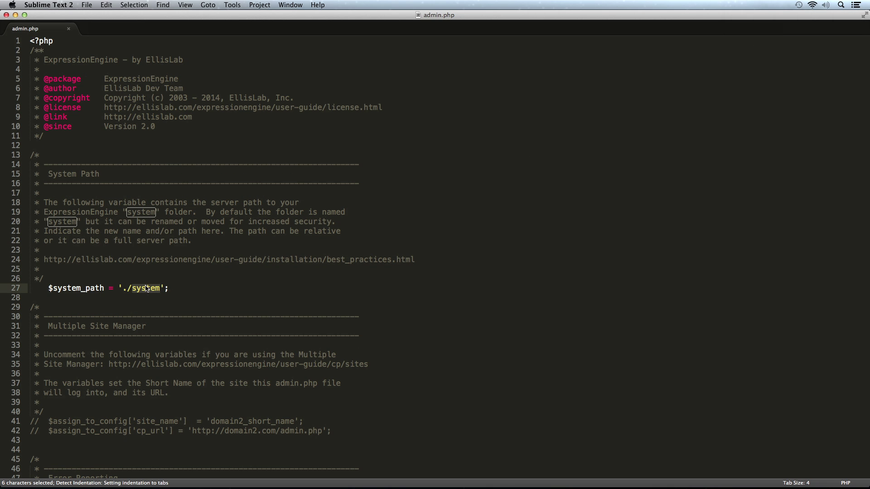
text(unimin)
key(super+s)
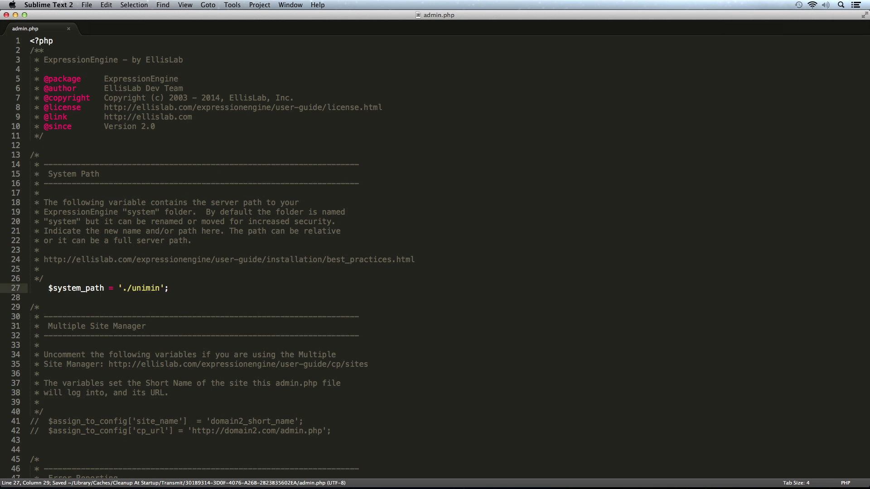
Rename the remote admin.php file to unimin.php in the channeluniversity folder
key(super+Tab)
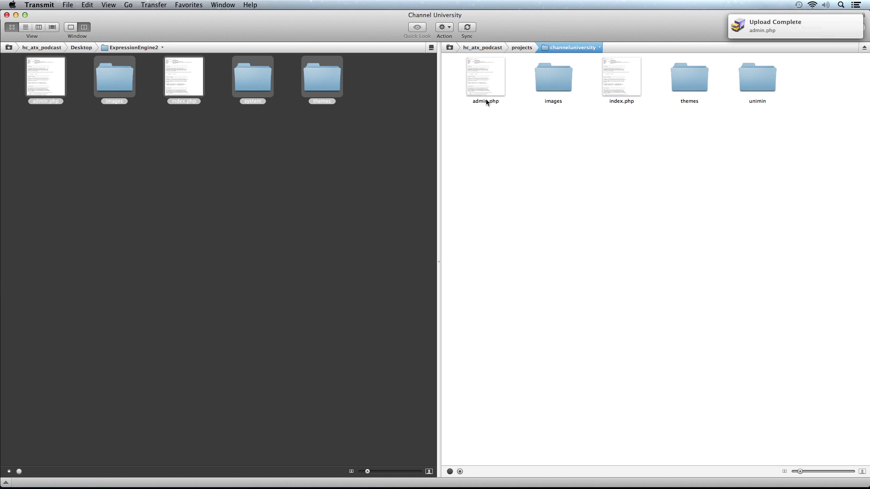
click(479, 100)
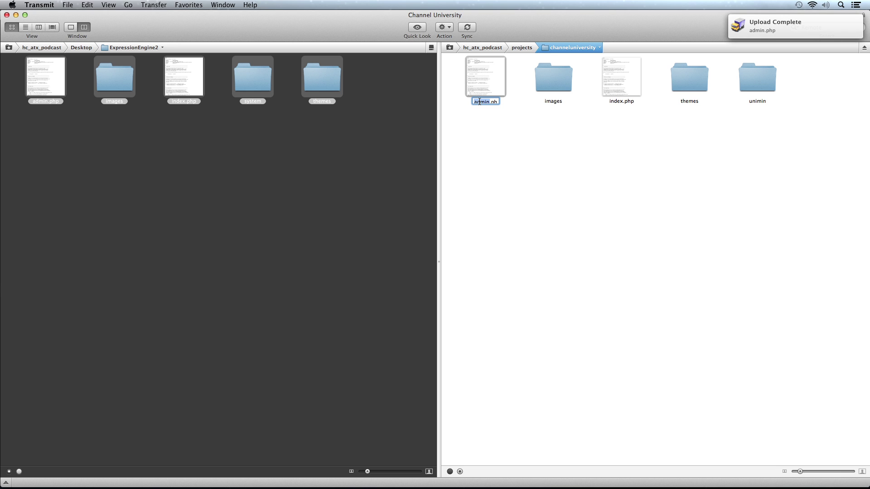
text(unimin)
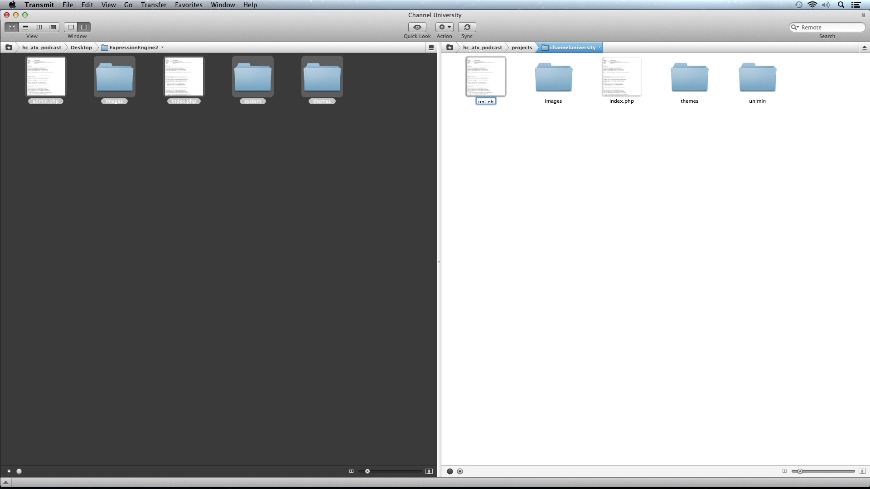
key(Return)
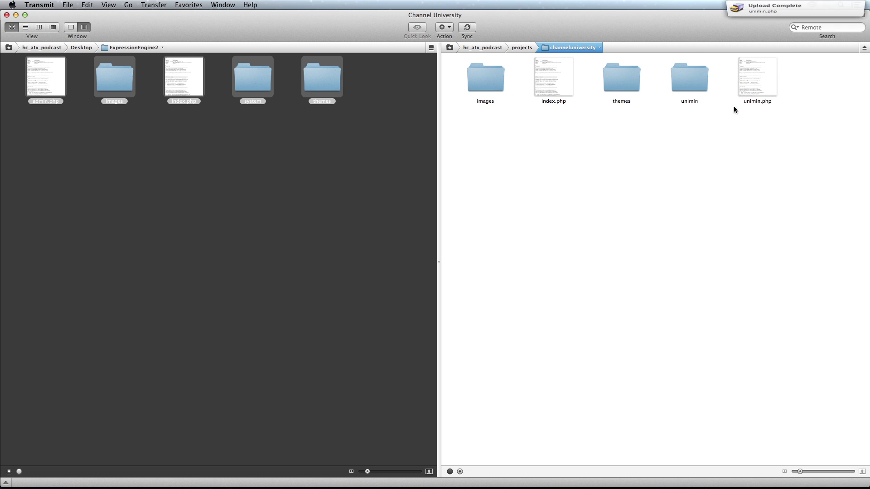
Load channeluniversity.dev/unimin.php in Safari to reach the login page
key(super+Tab)
key(super+Tab)
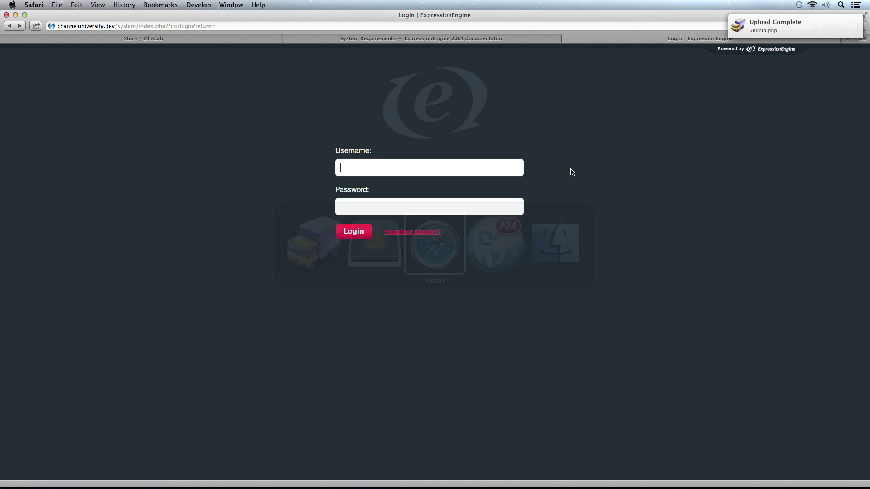
drag(116, 26, 267, 39)
key(BackSpace)
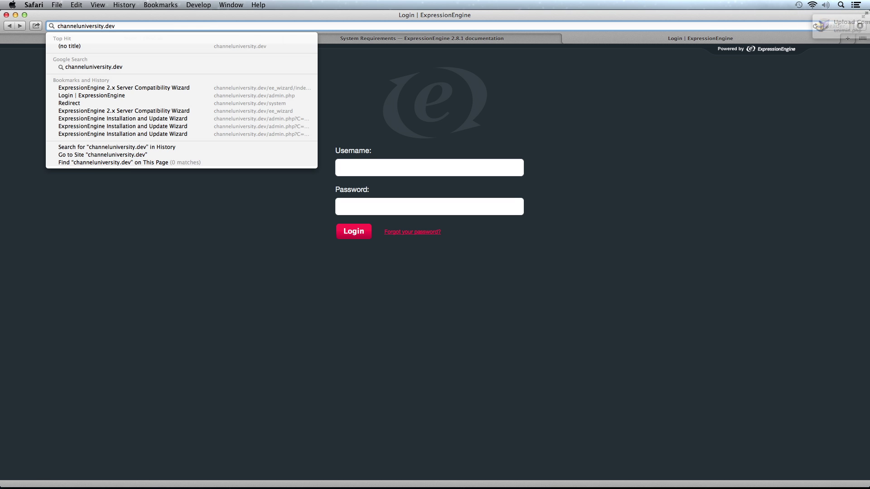
text(/unimin.php)
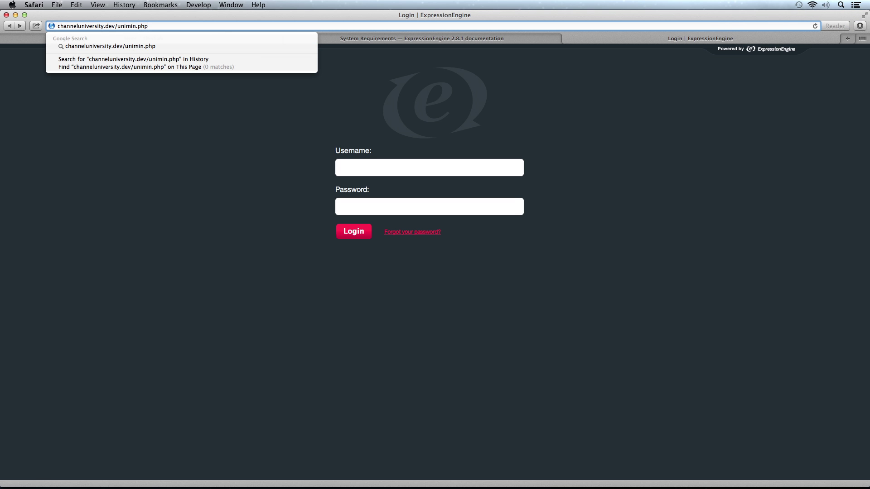
key(Return)
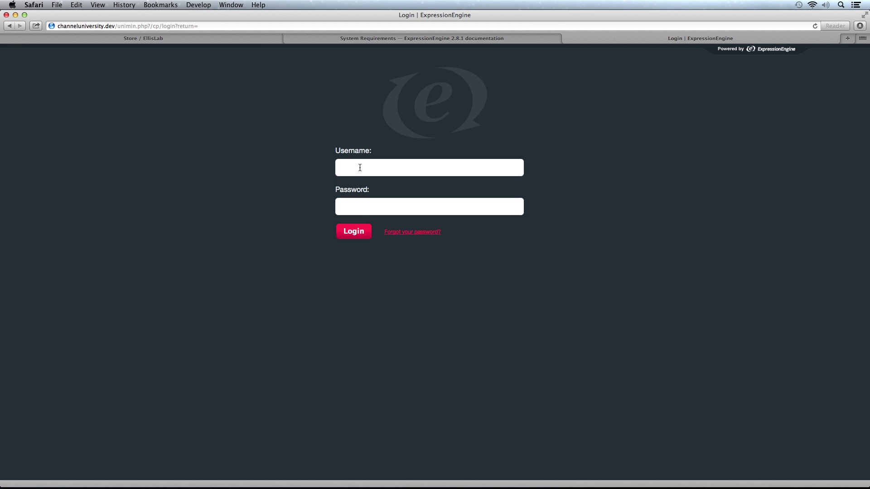
Log in with the admin account's username and password, then accept the altered index.php notice
text(admin)
key(Tab)
text(•••••••)
key(super+a)
key(BackSpace)
text(••••••••)
key(Return)
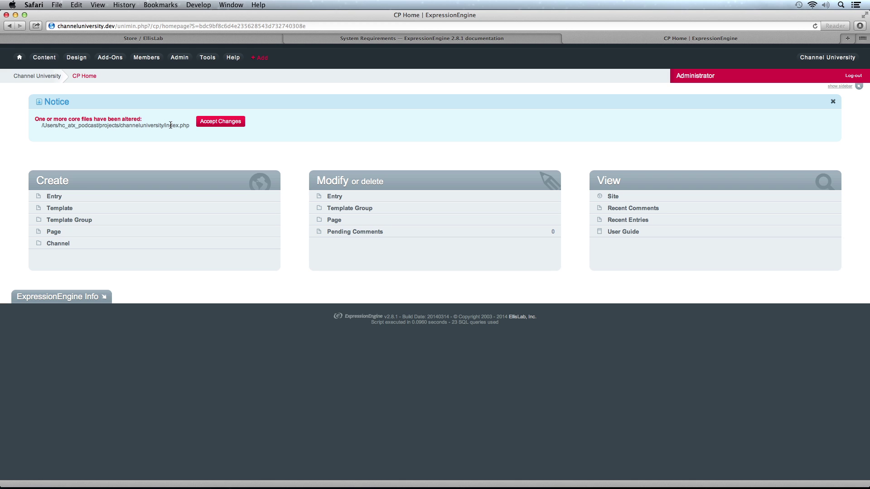
click(225, 122)
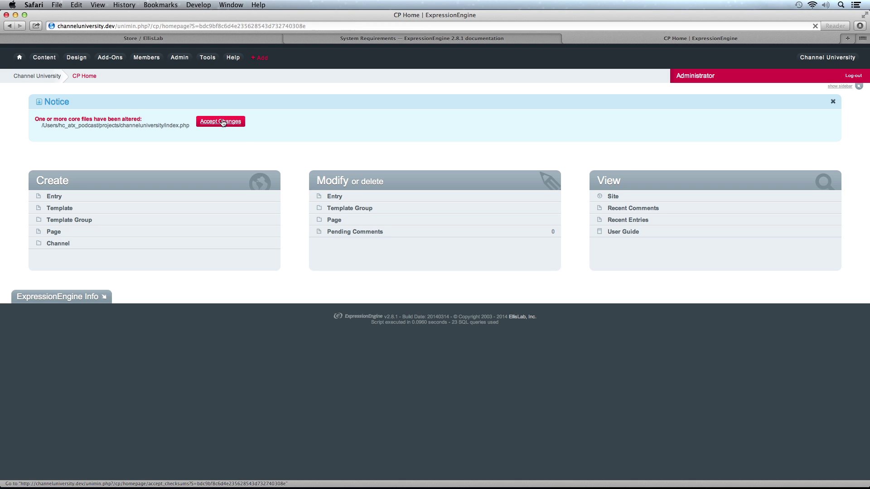